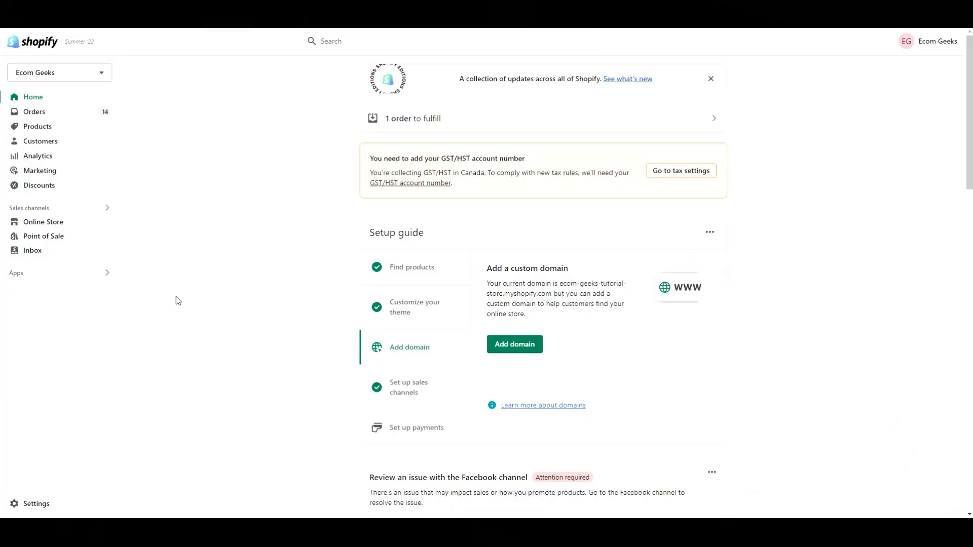
Add the free Refresh theme to the online store's theme library.
click(69, 225)
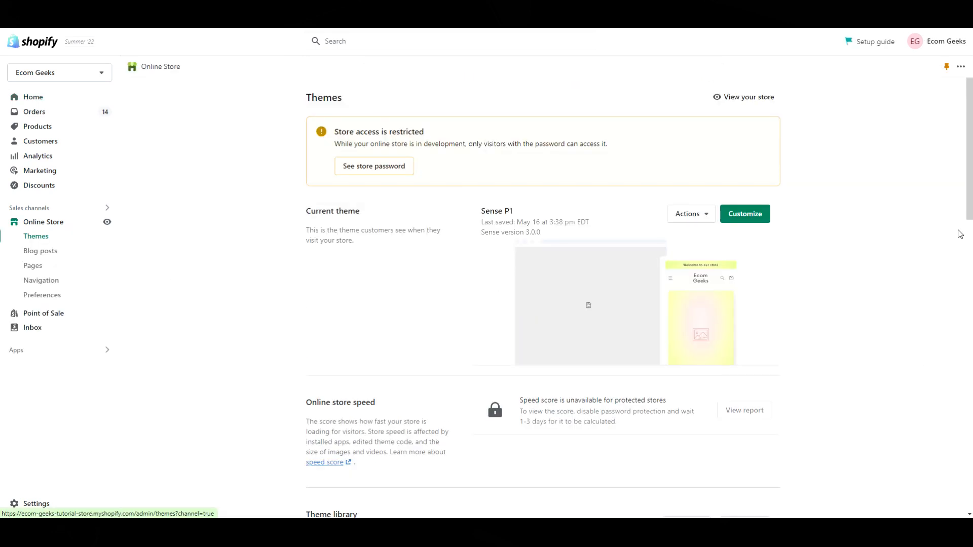
drag(969, 210, 953, 498)
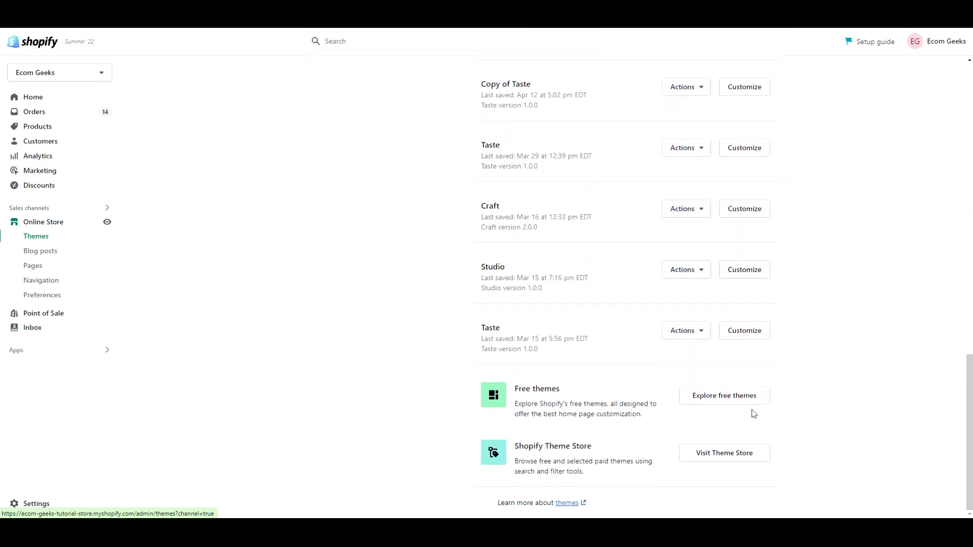
click(744, 396)
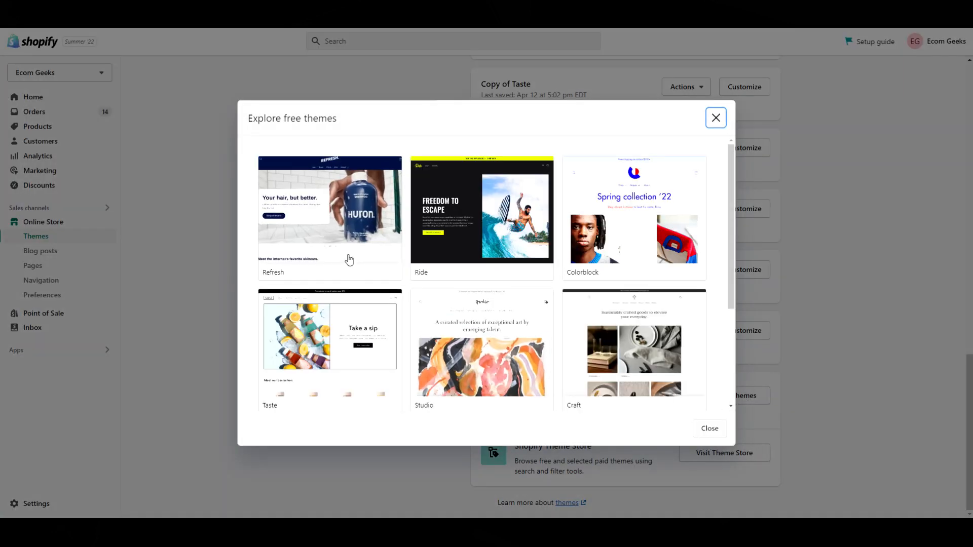
click(349, 260)
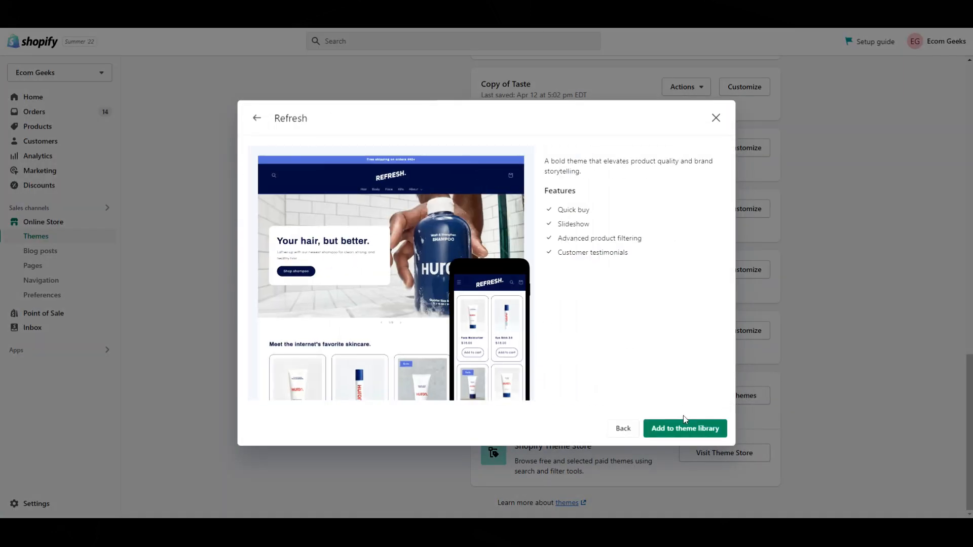
click(683, 431)
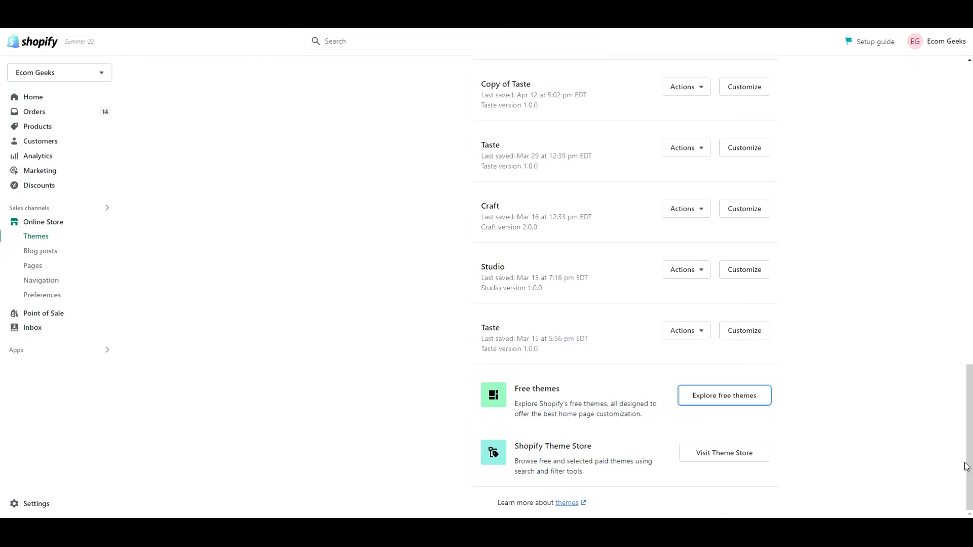
Open the newly added Refresh theme for customization and expand the color options in its theme settings.
drag(969, 463, 969, 232)
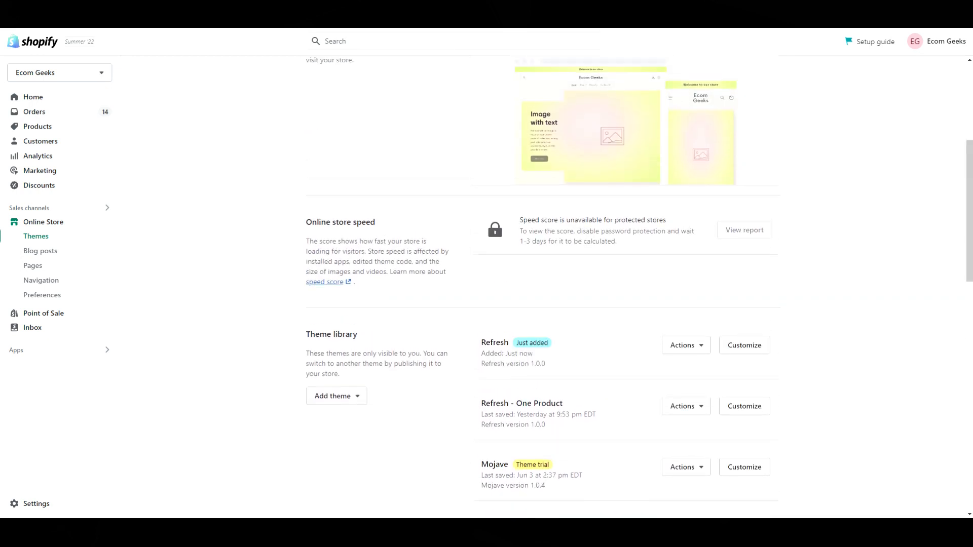
click(748, 350)
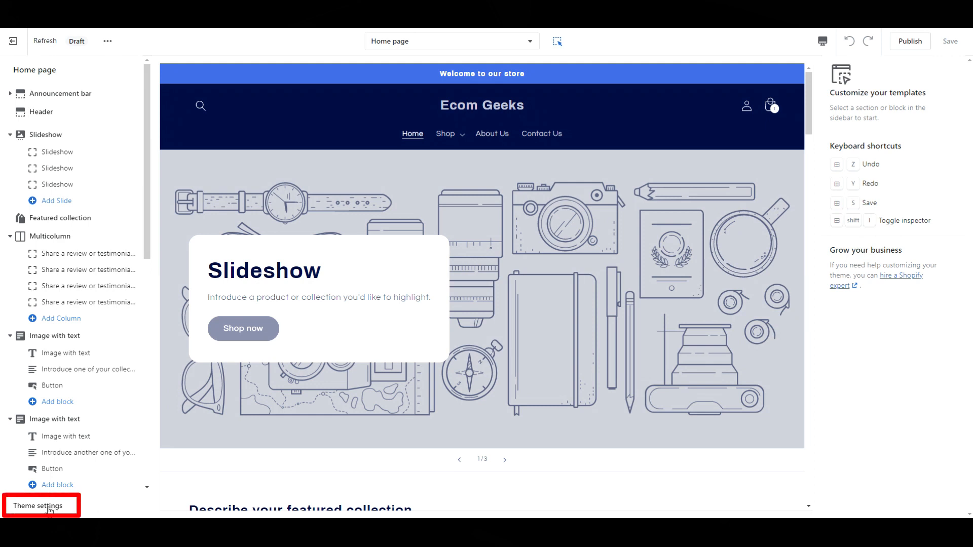
click(48, 508)
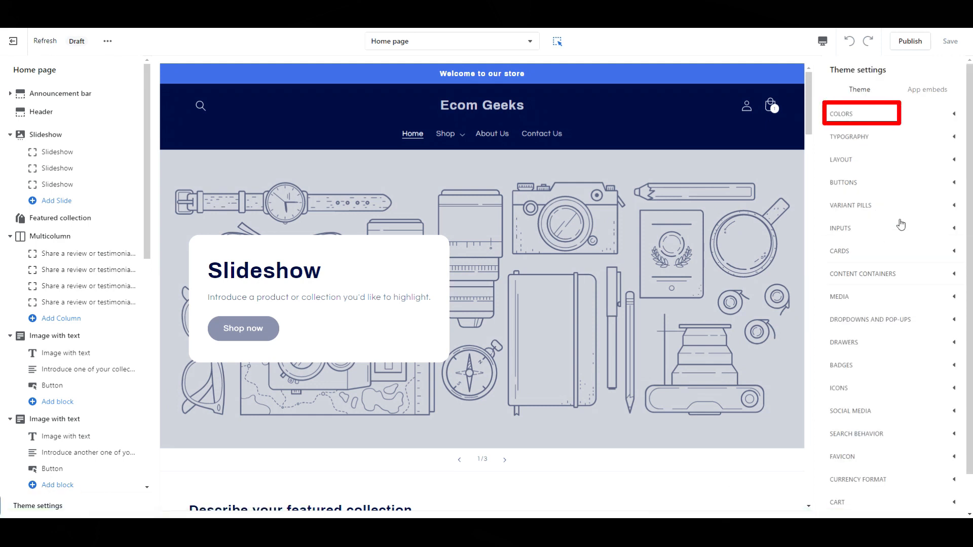
click(888, 118)
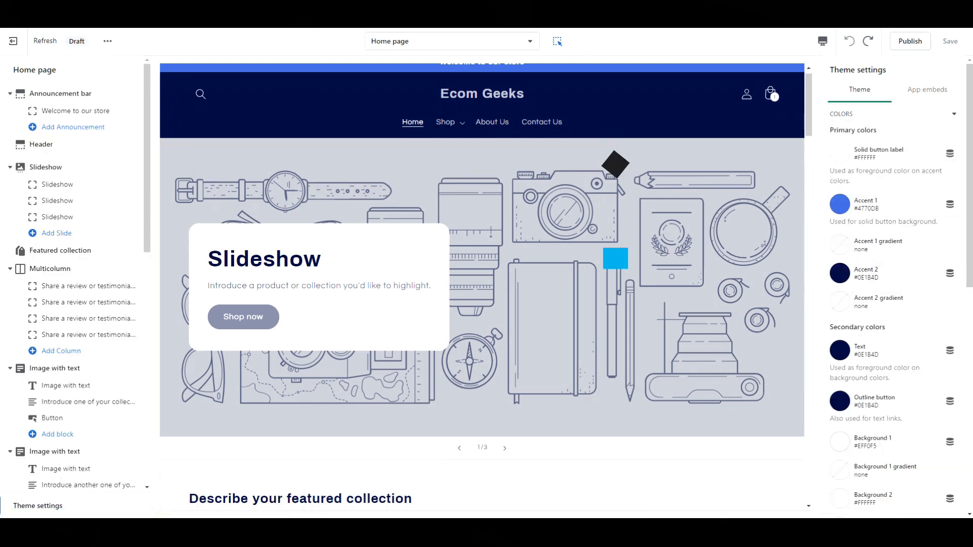
Set the theme's Accent 1 color to #000000.
click(836, 216)
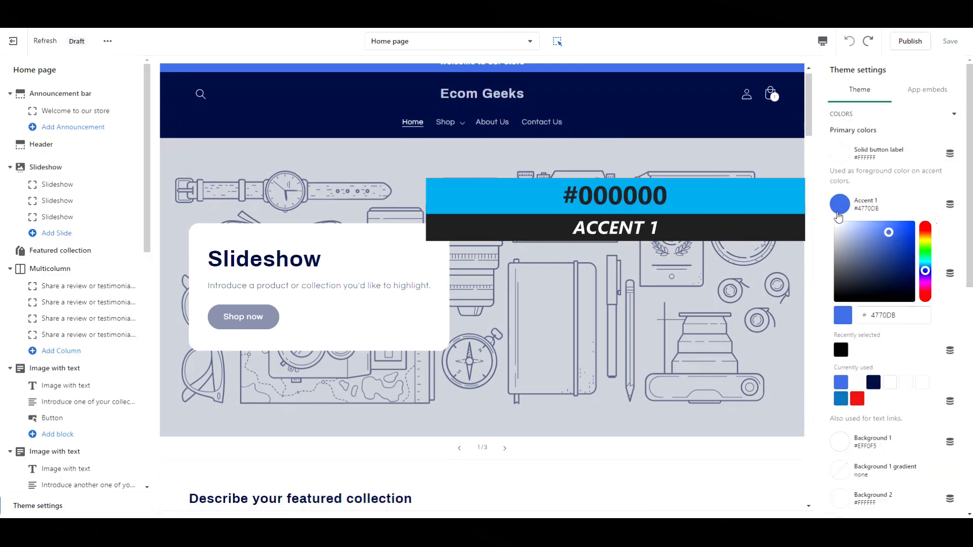
drag(897, 315, 864, 317)
text(000000)
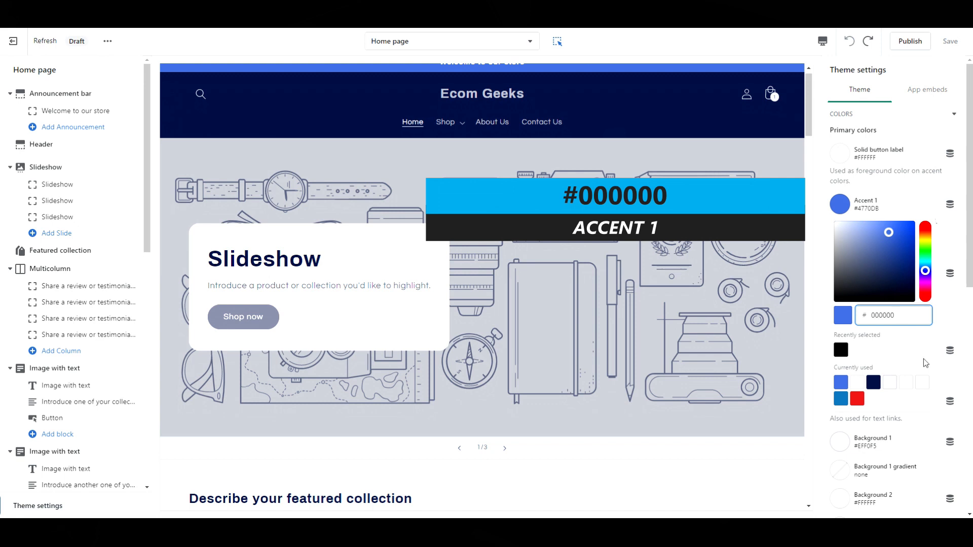
click(908, 198)
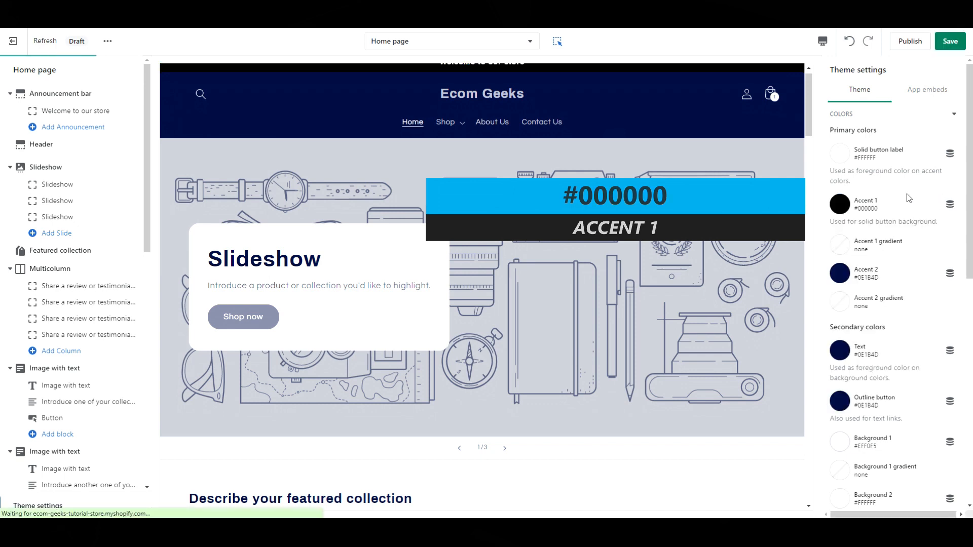
Apply the yellow-to-red preset to the Accent 1 gradient and make it radial.
click(841, 252)
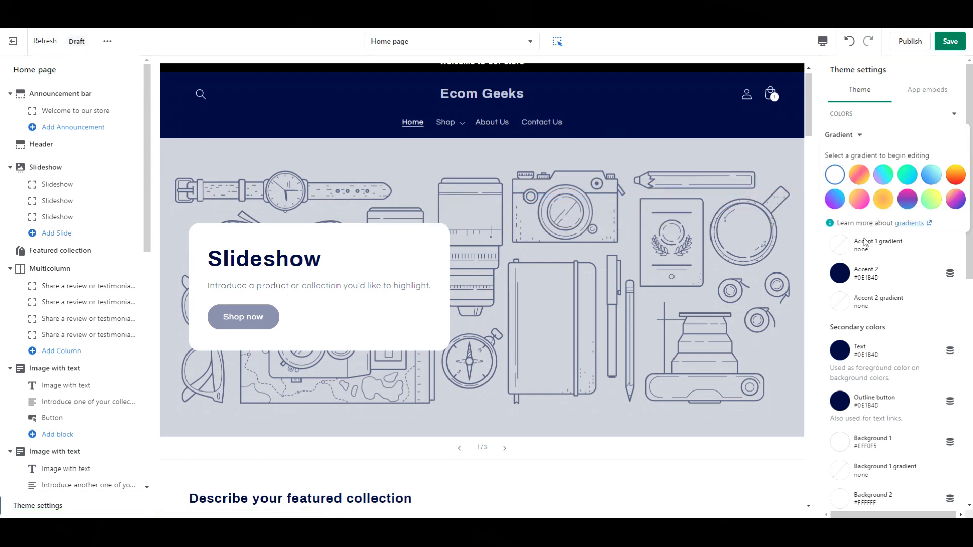
click(955, 175)
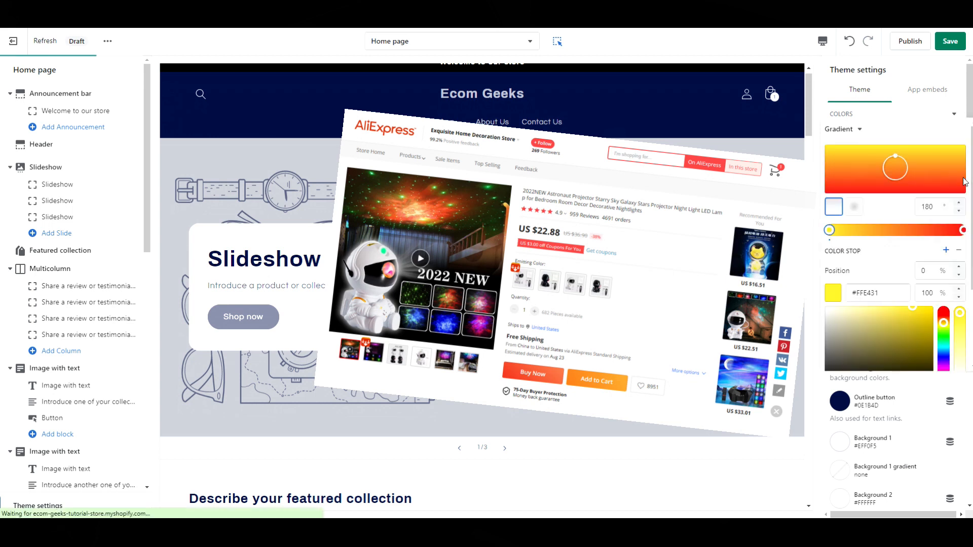
click(858, 210)
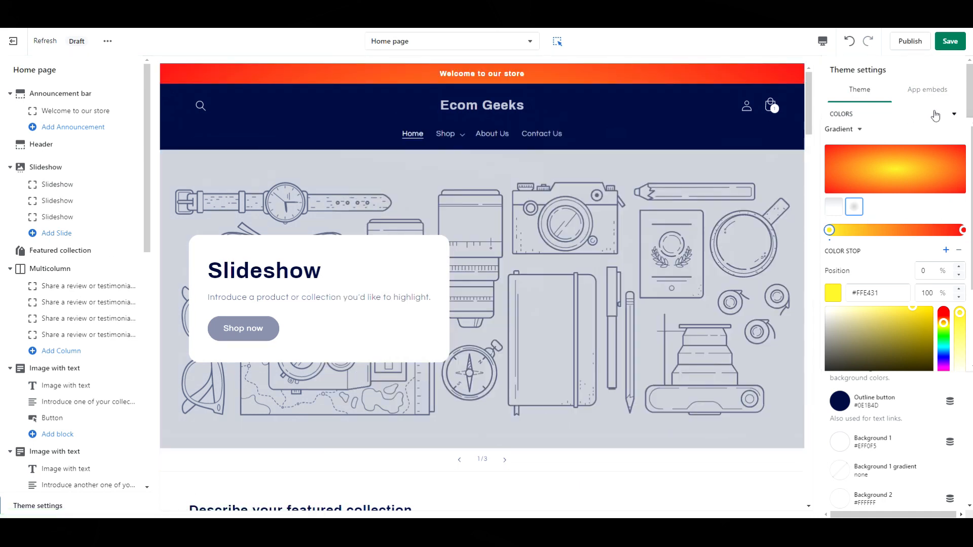
click(921, 73)
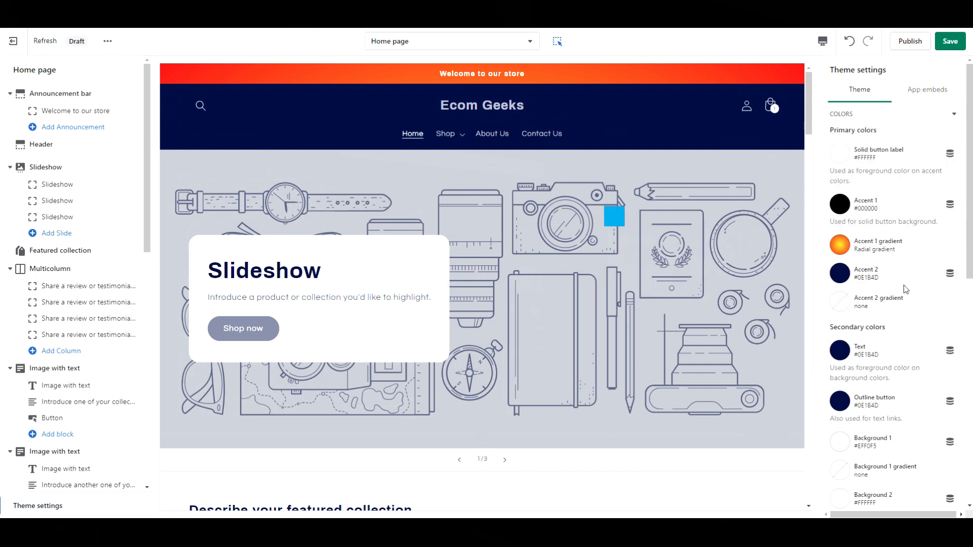
Set the theme's Accent 2 color to #1C1C1C.
click(845, 279)
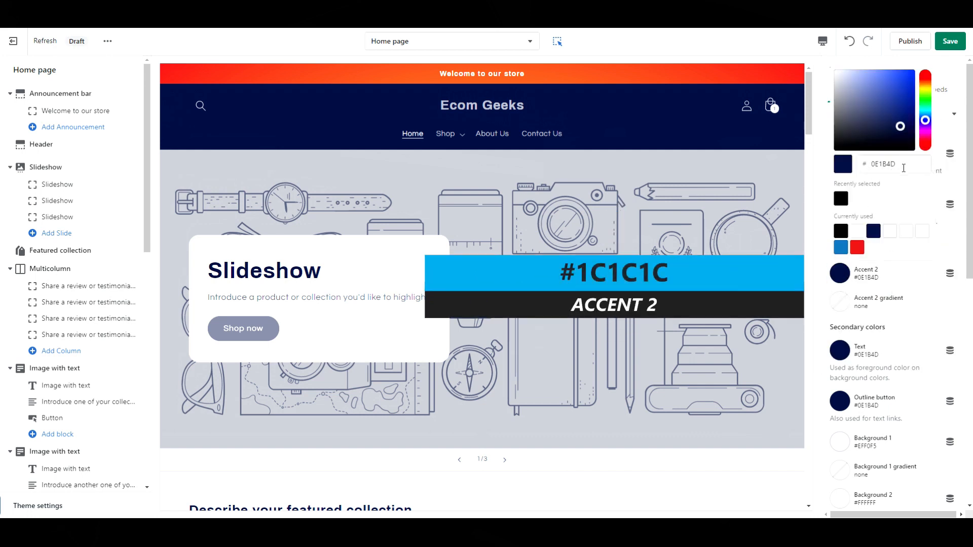
text(1c1c1c)
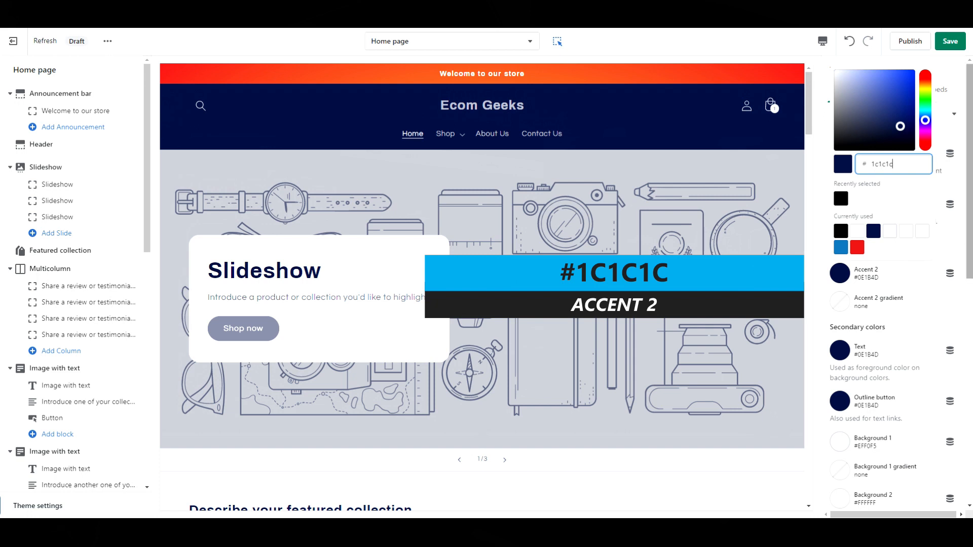
click(921, 207)
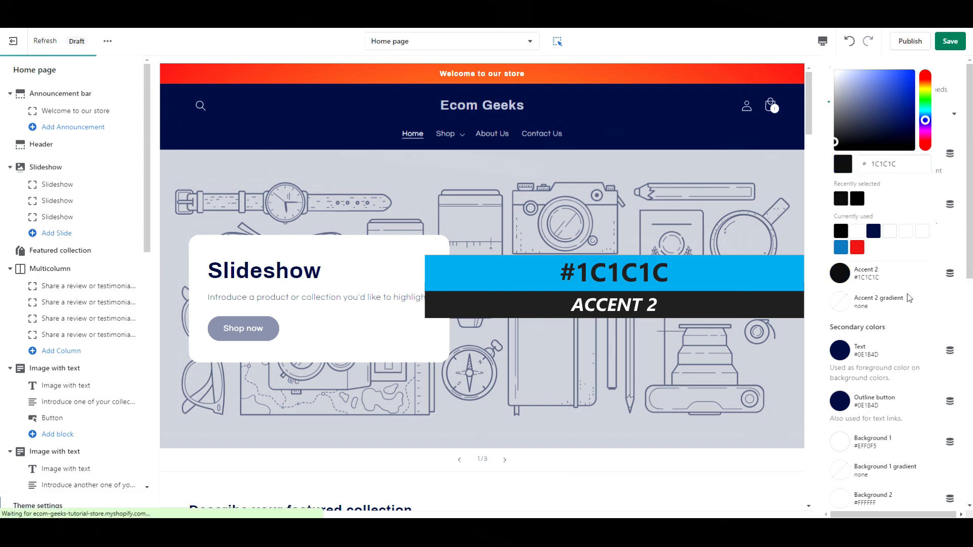
click(921, 281)
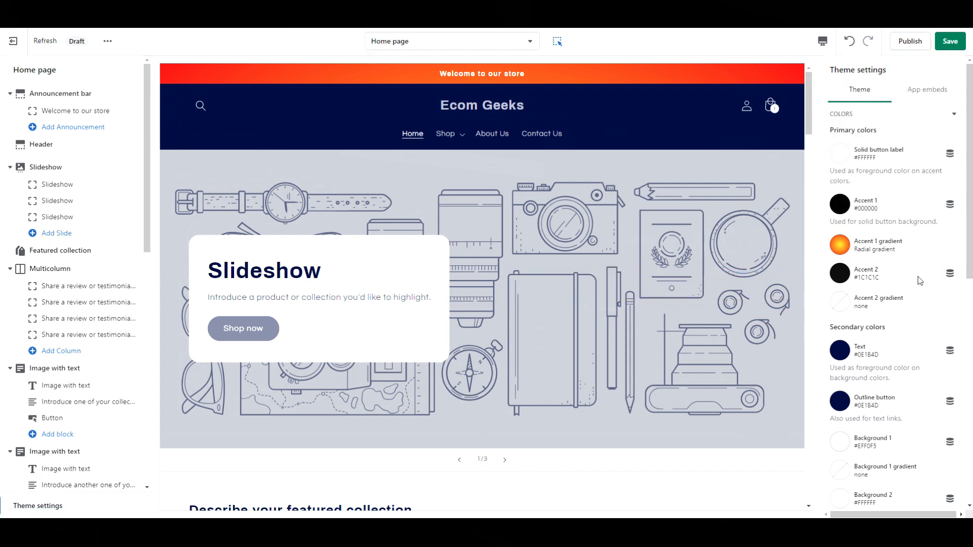
Apply the cyan-to-magenta preset to the Accent 2 gradient and make it radial.
click(839, 303)
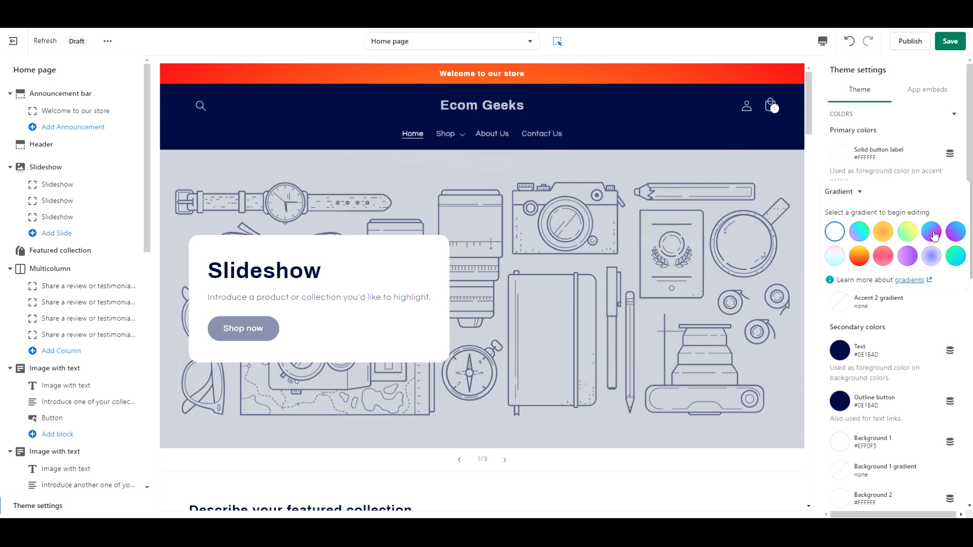
click(934, 233)
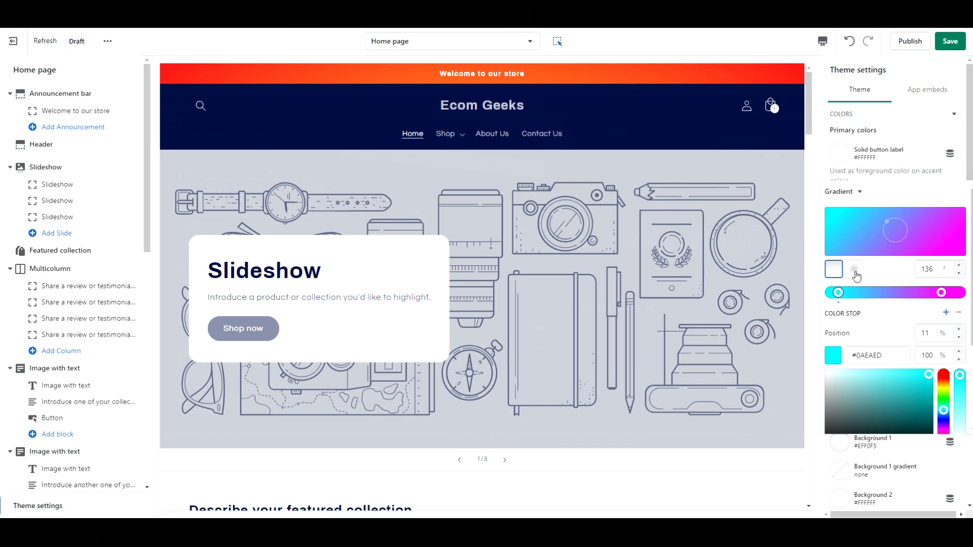
click(855, 273)
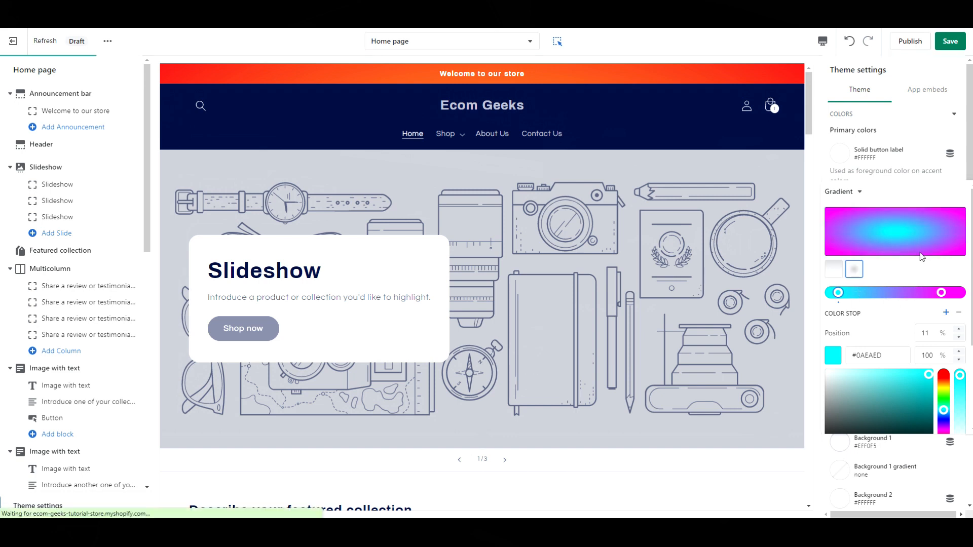
click(923, 151)
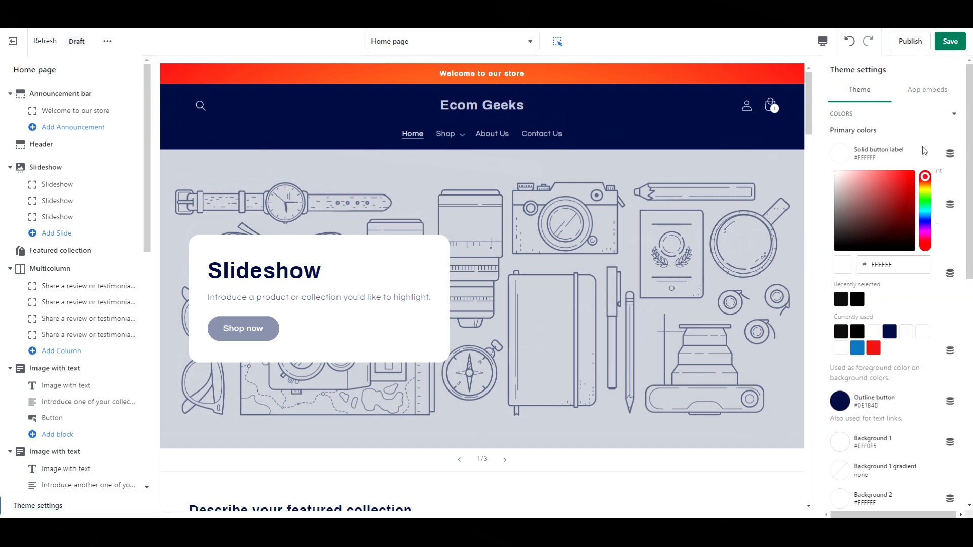
click(949, 315)
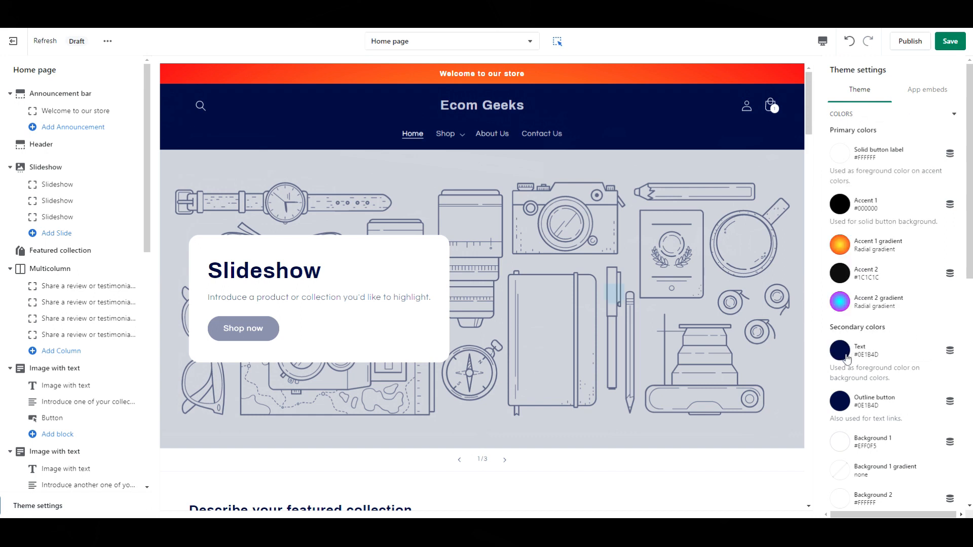
Set the secondary Text color to #FFFFFF.
click(842, 353)
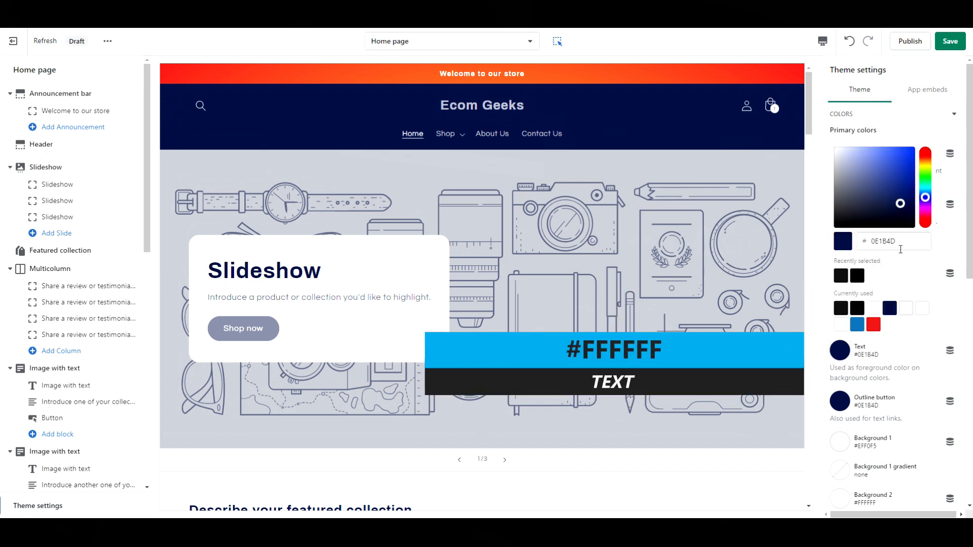
click(908, 242)
text(ffffff)
key(Return)
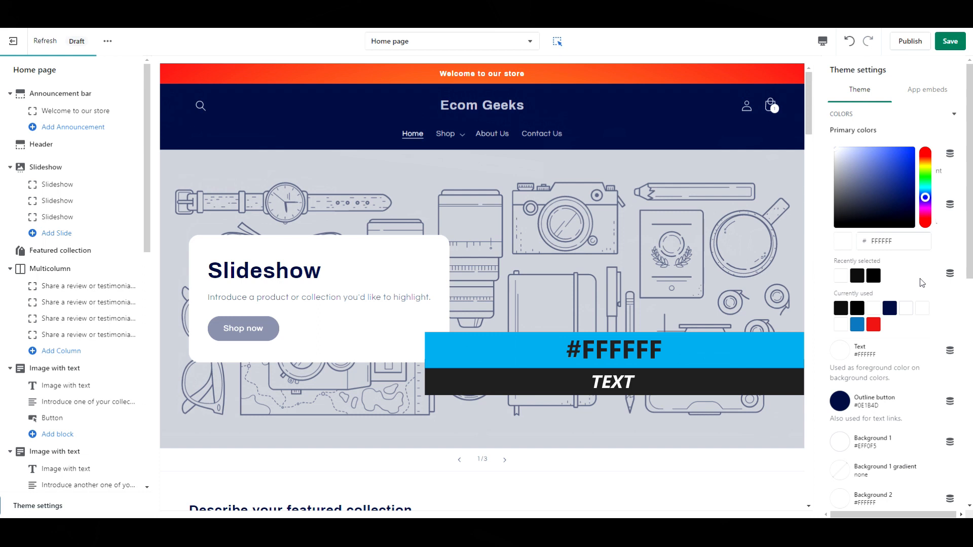
click(947, 320)
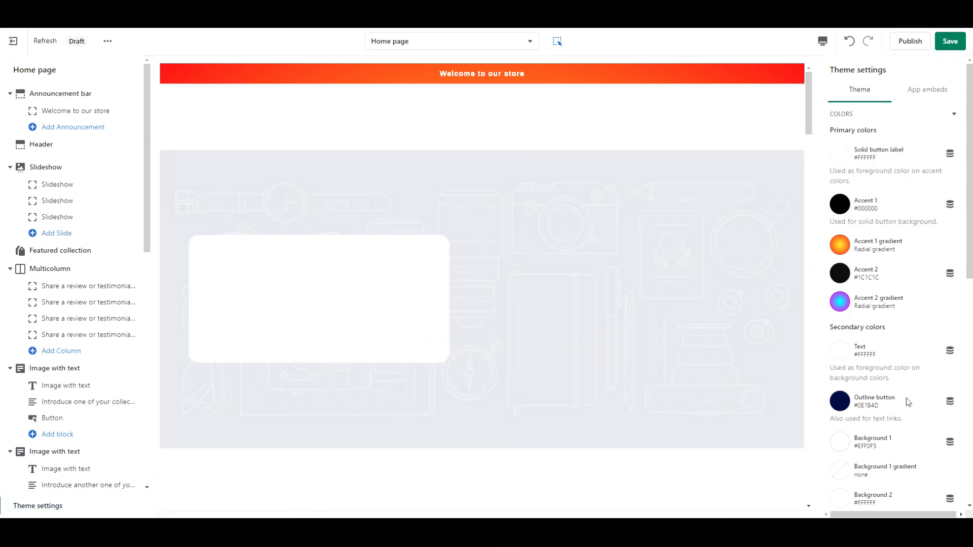
Set the Outline button color to the recently used #1C1C1C.
click(858, 401)
click(856, 329)
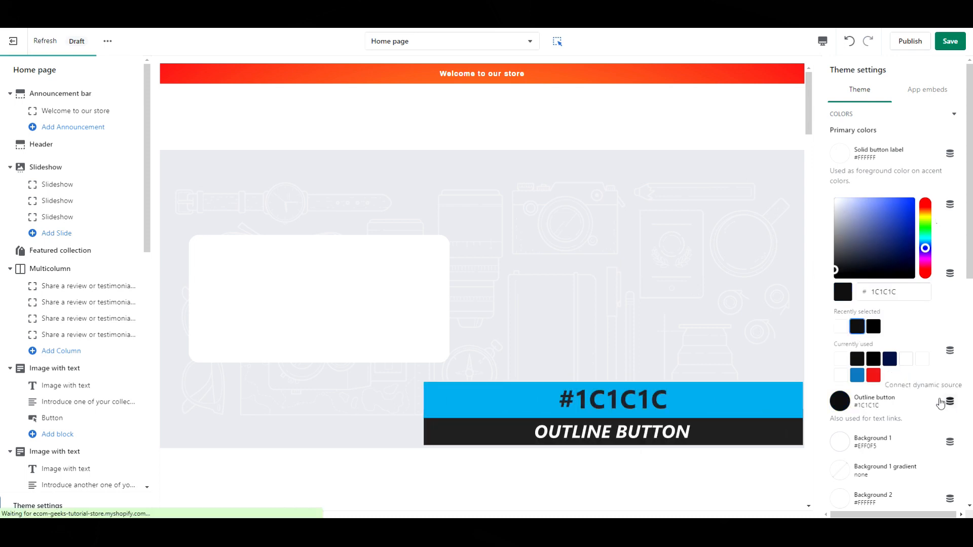
click(920, 402)
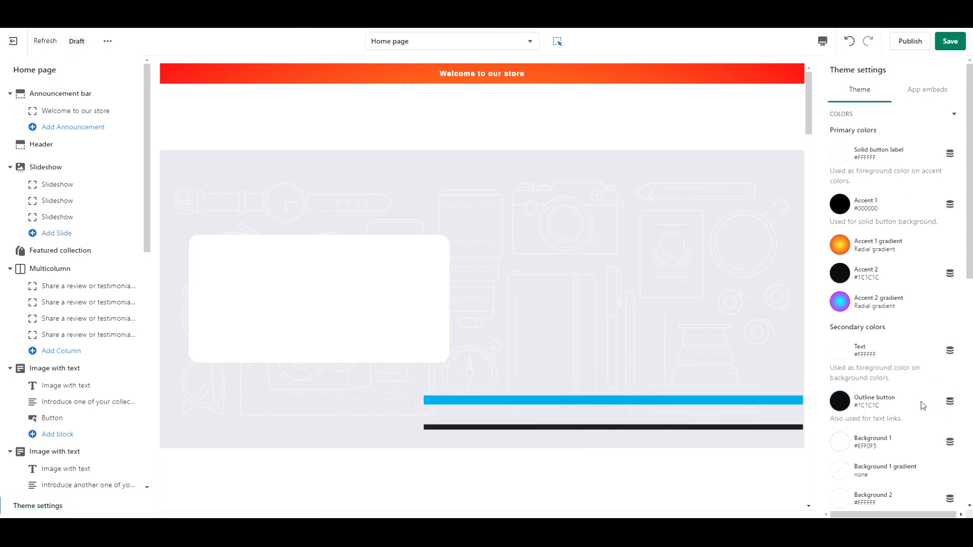
Set the Background 1 color to #171717.
click(839, 448)
click(903, 333)
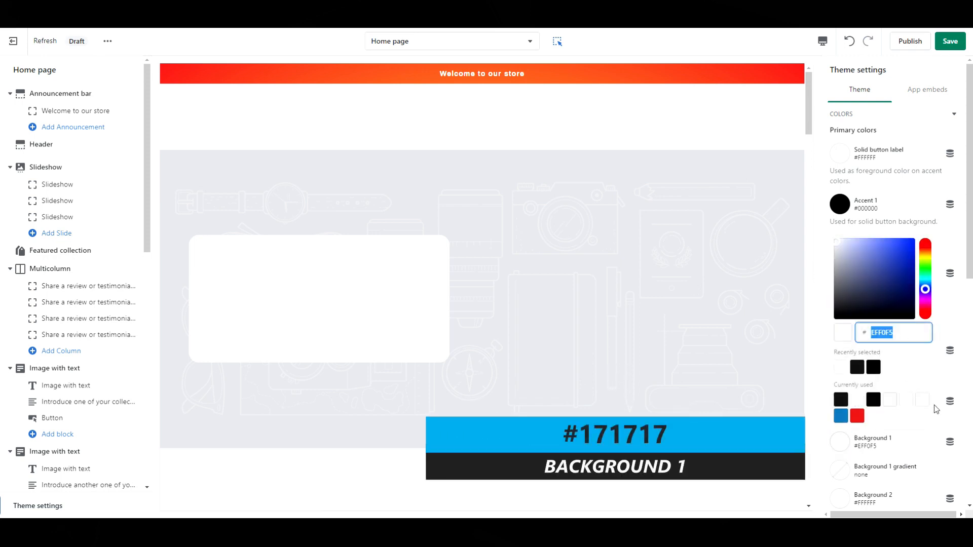
text(171717)
click(923, 363)
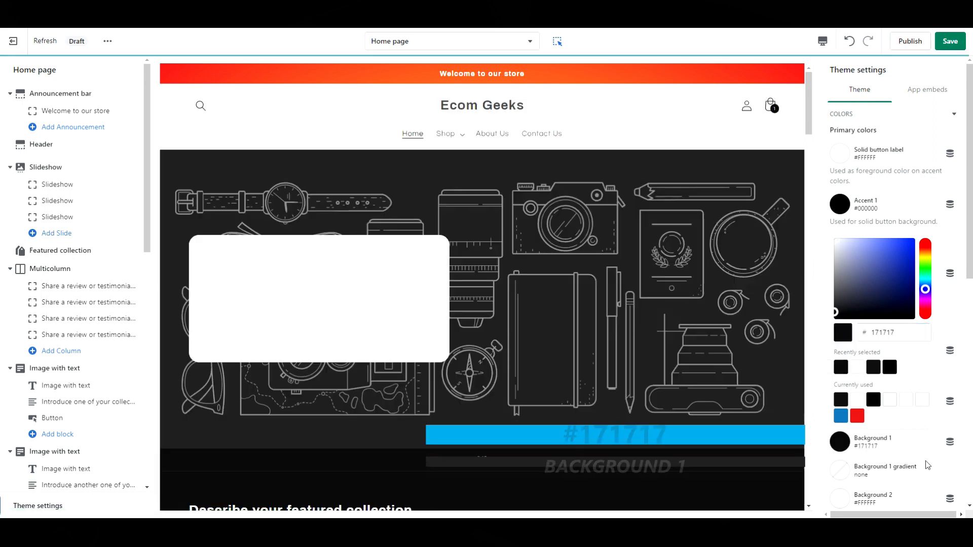
click(914, 445)
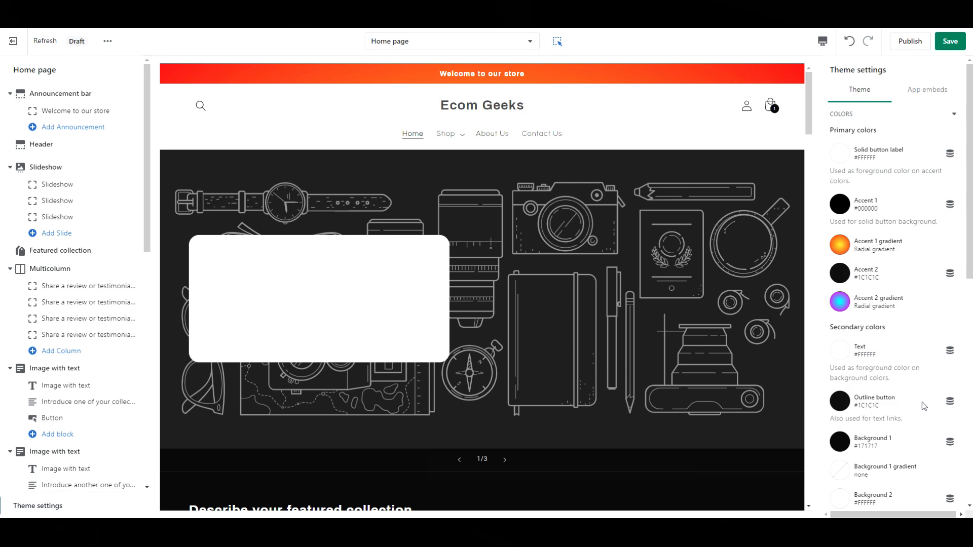
scroll(921, 404, down, 1)
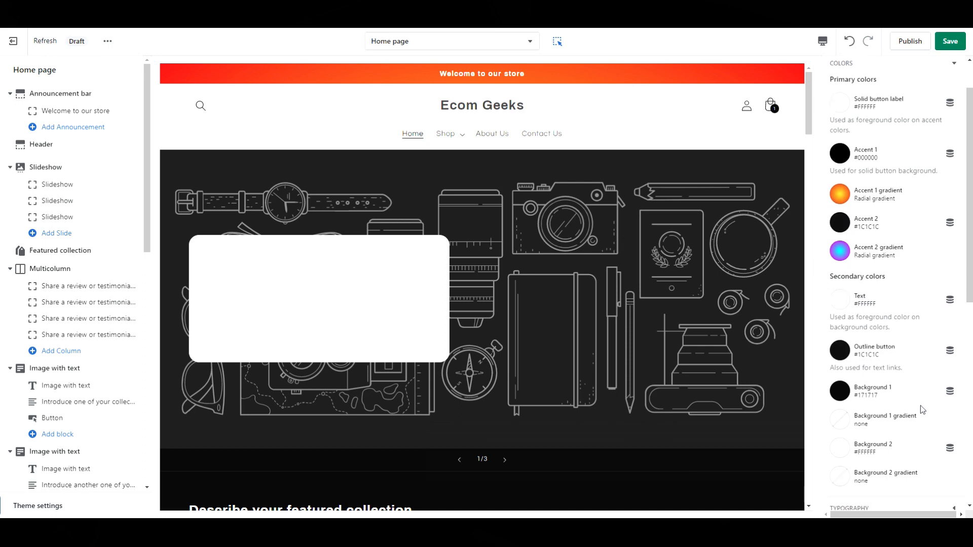
scroll(920, 406, down, 1)
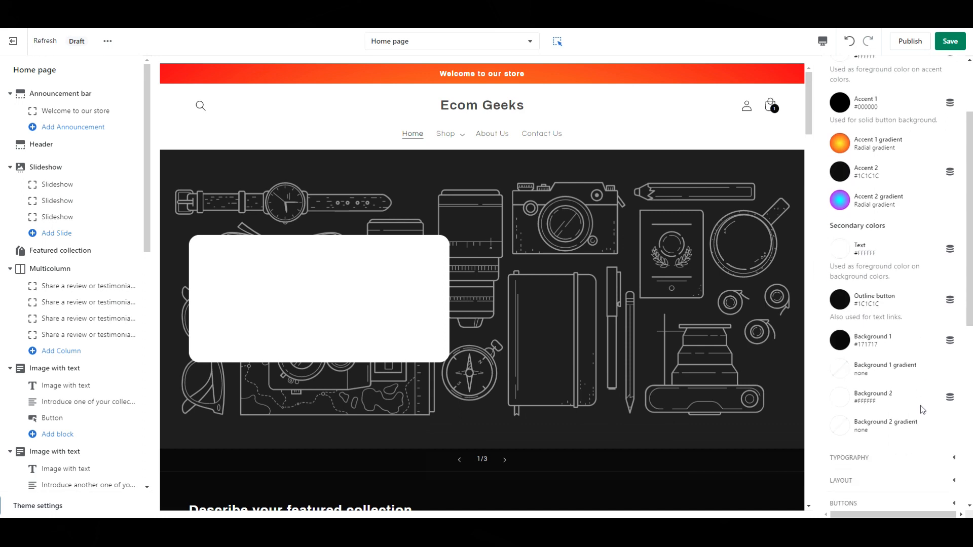
Set the Background 2 color to #1C1C1C and save the theme changes.
click(850, 404)
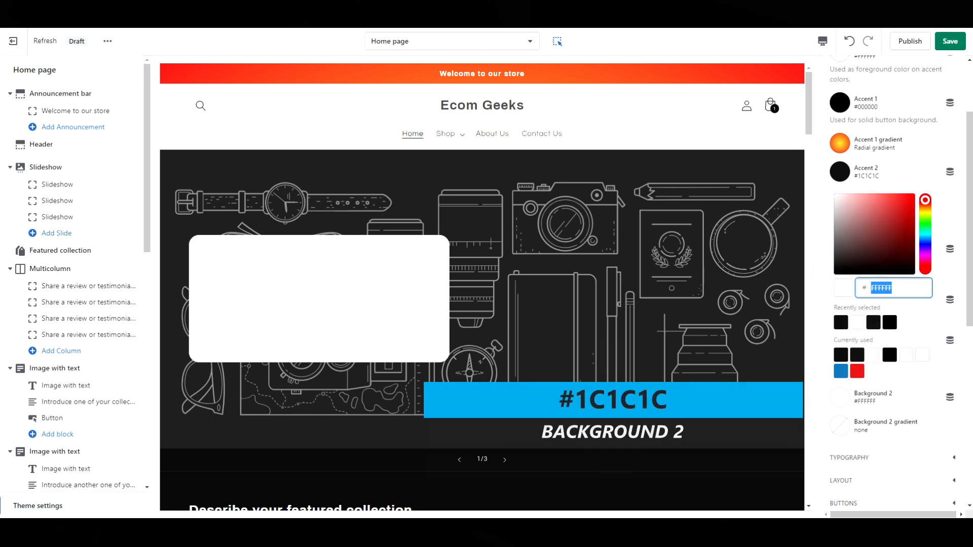
text(1c1c1c)
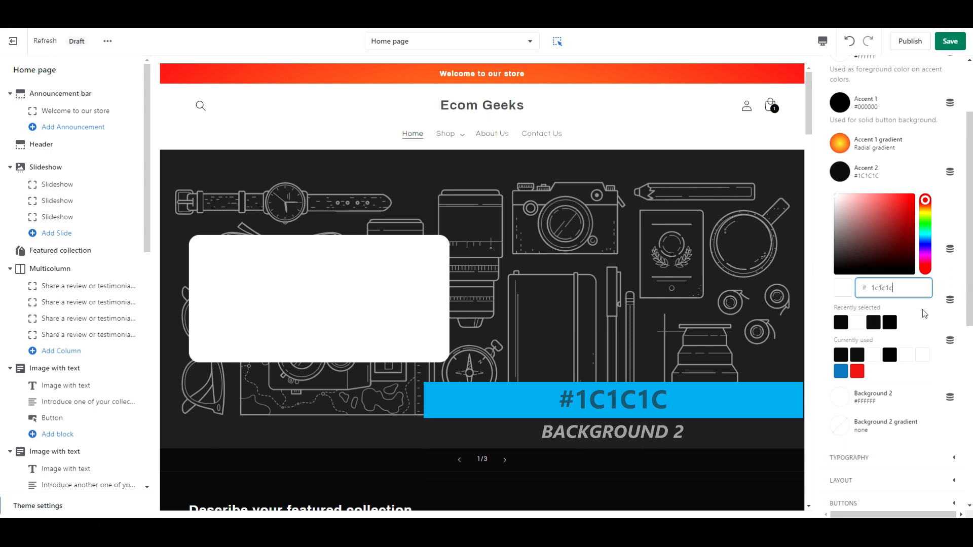
key(Return)
click(949, 426)
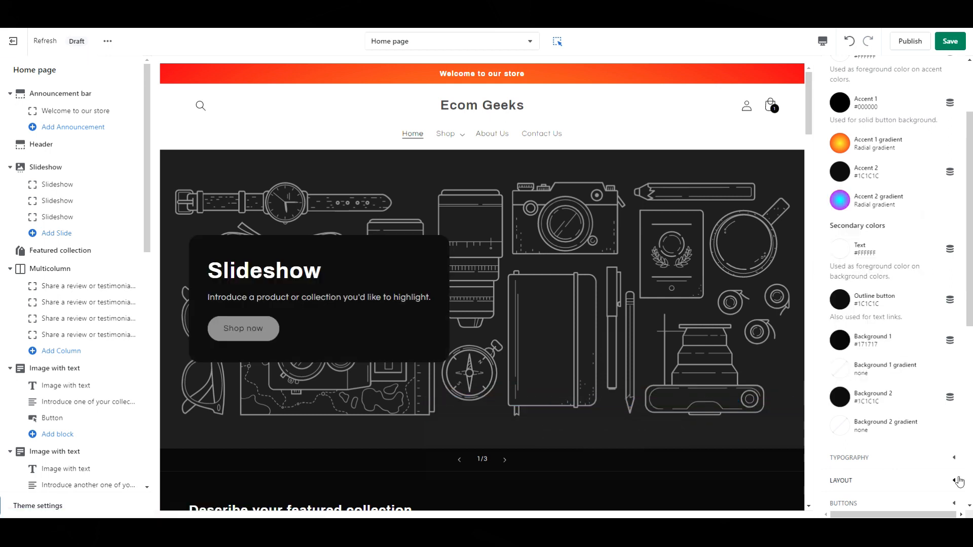
click(955, 45)
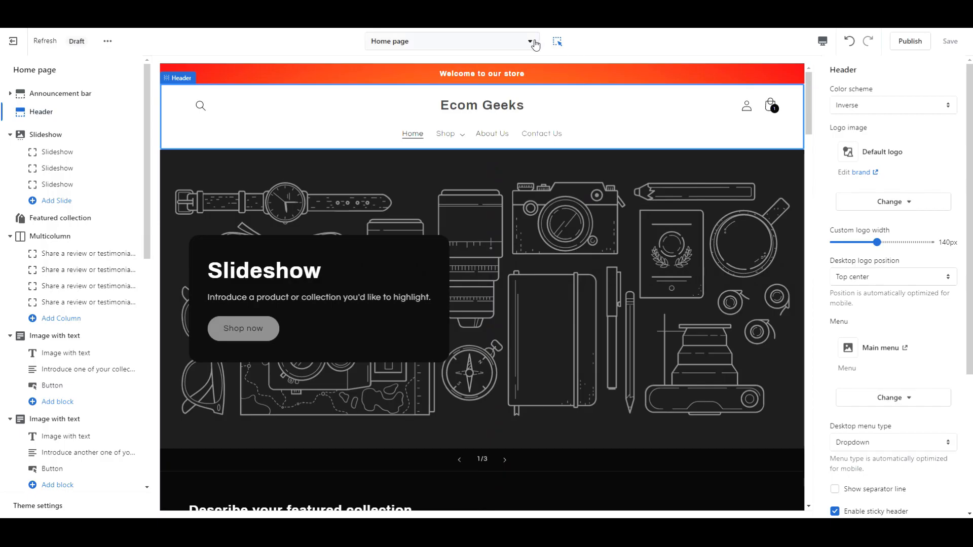
Switch the editor to the Checkout template and open the Checkout section of the theme settings.
click(535, 45)
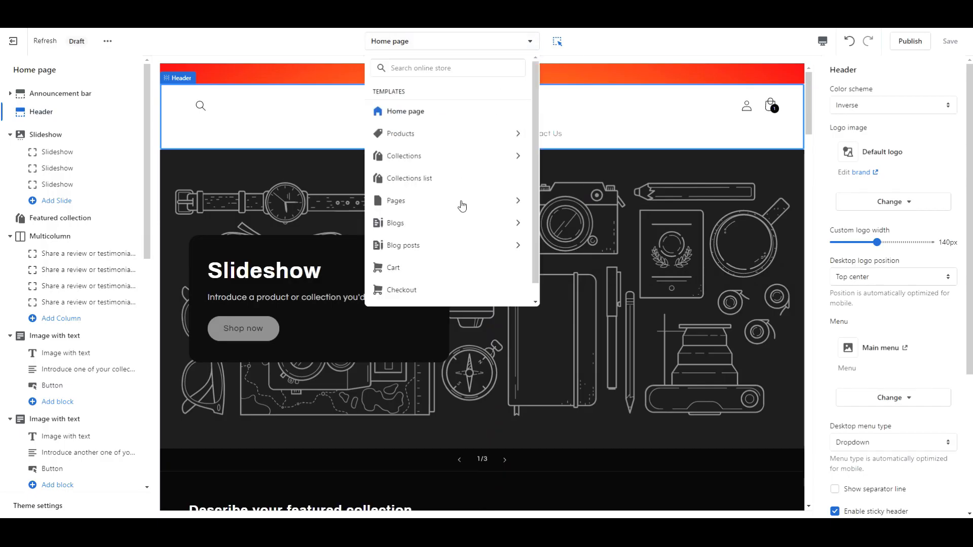
click(402, 290)
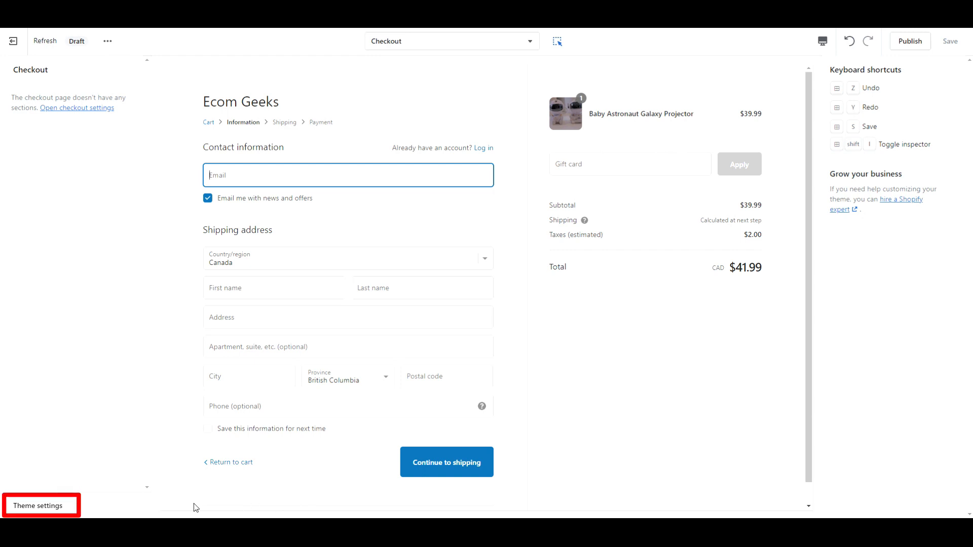
click(69, 507)
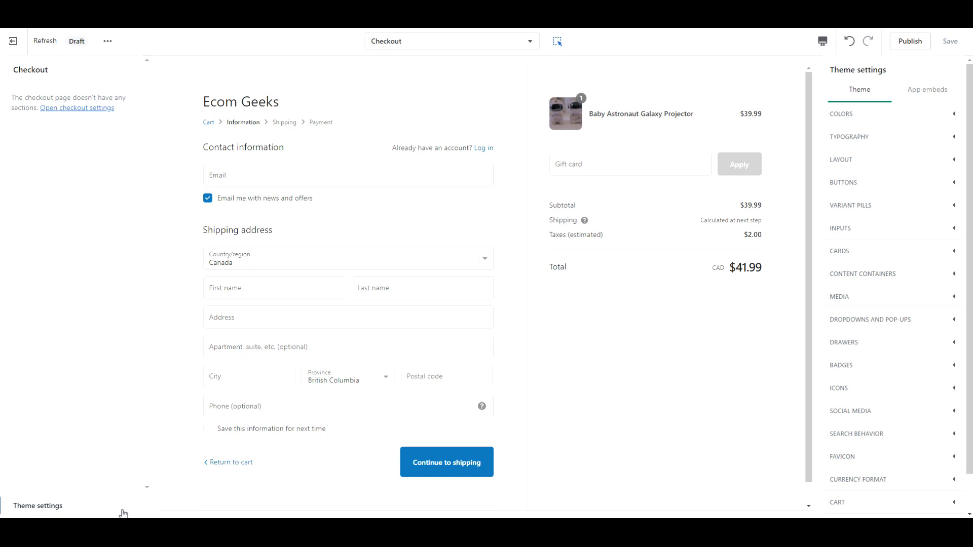
scroll(856, 401, down, 1)
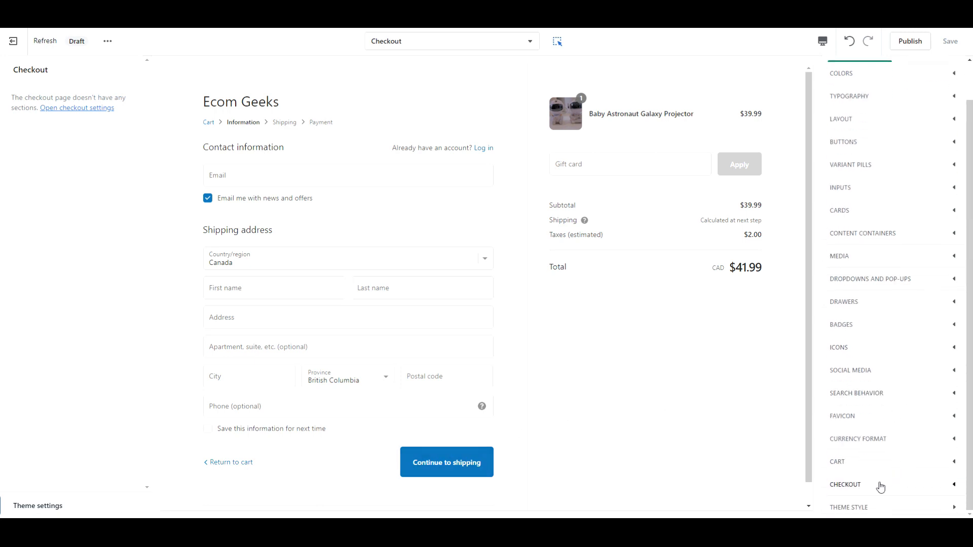
click(879, 485)
scroll(899, 474, down, 8)
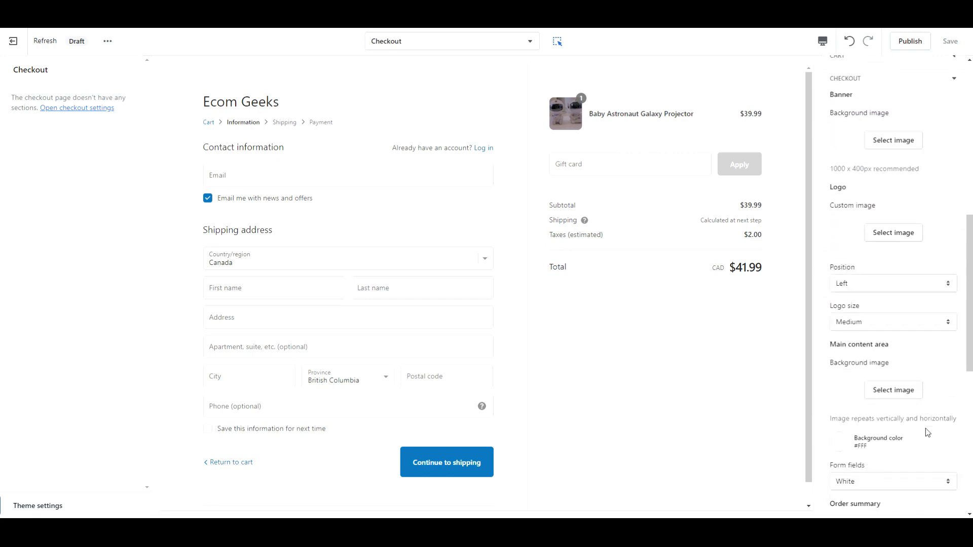
Choose the white Astro Galaxy logo from the image library as the checkout's custom logo.
click(911, 243)
click(872, 349)
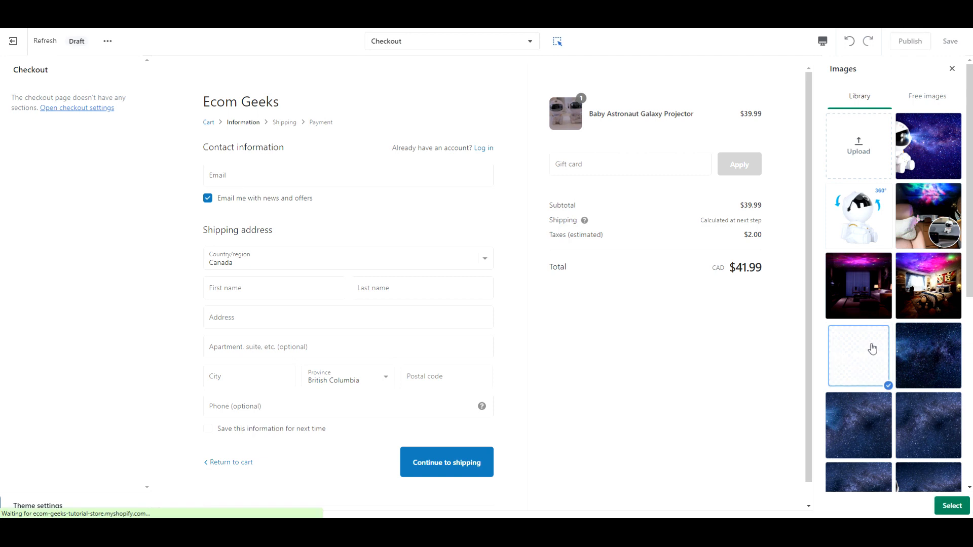
click(951, 506)
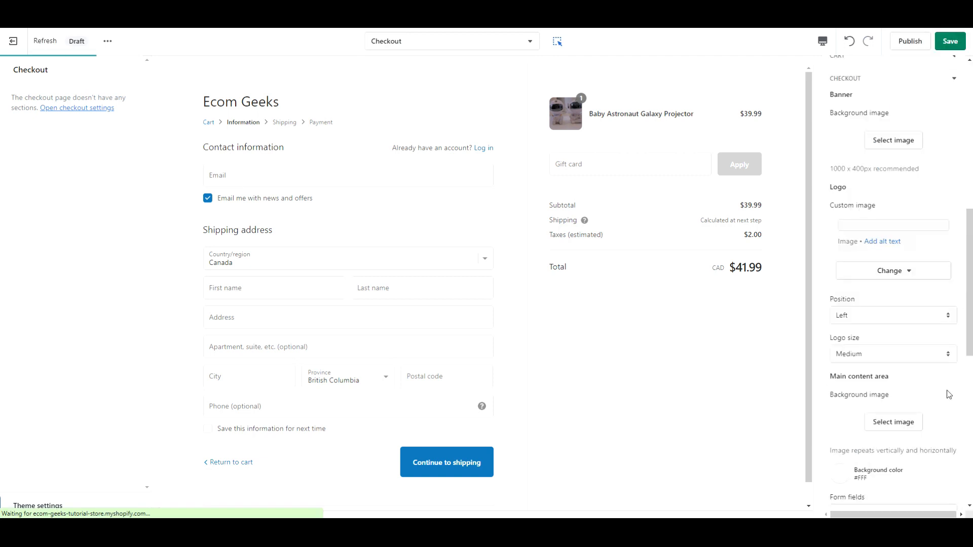
Set the checkout main content area's background color to #1C1C1C and its form fields to Transparent.
scroll(943, 390, down, 4)
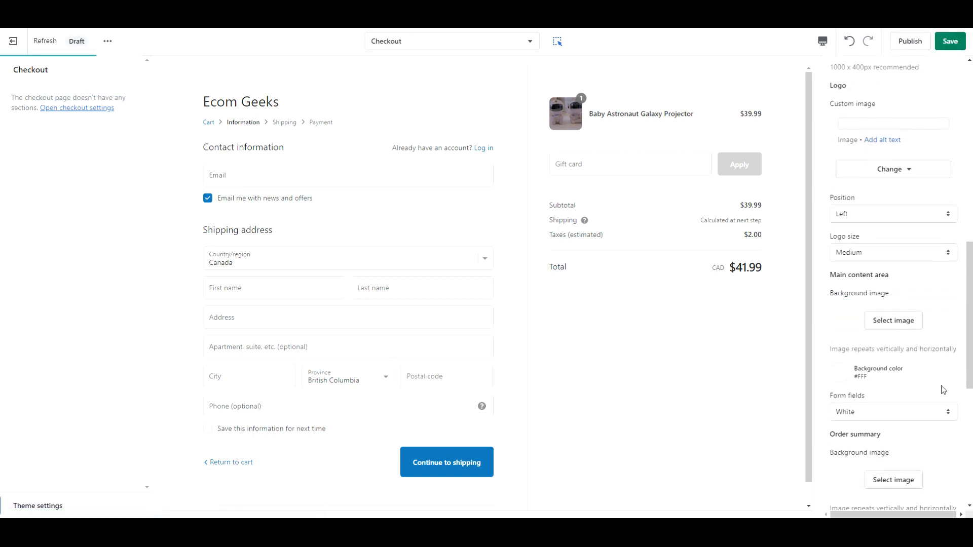
click(838, 272)
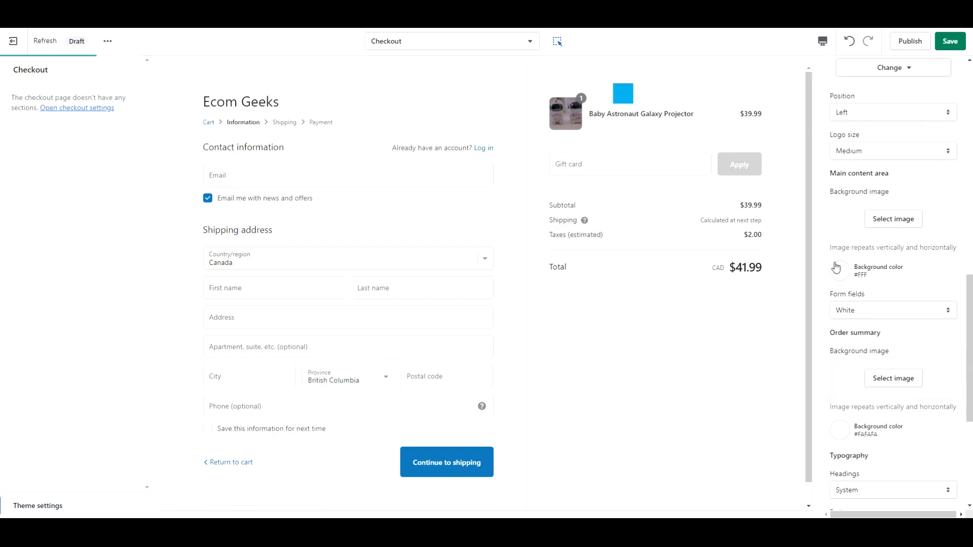
click(879, 161)
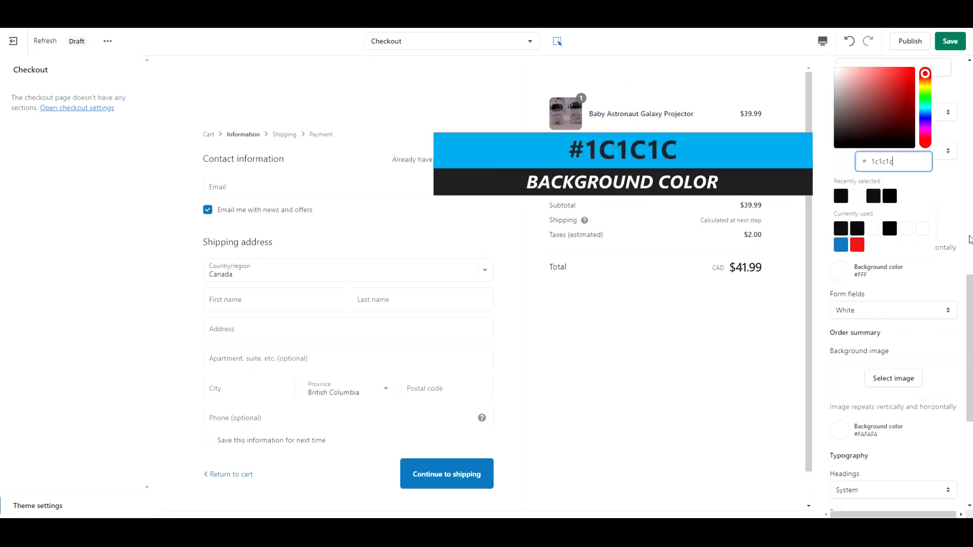
click(959, 292)
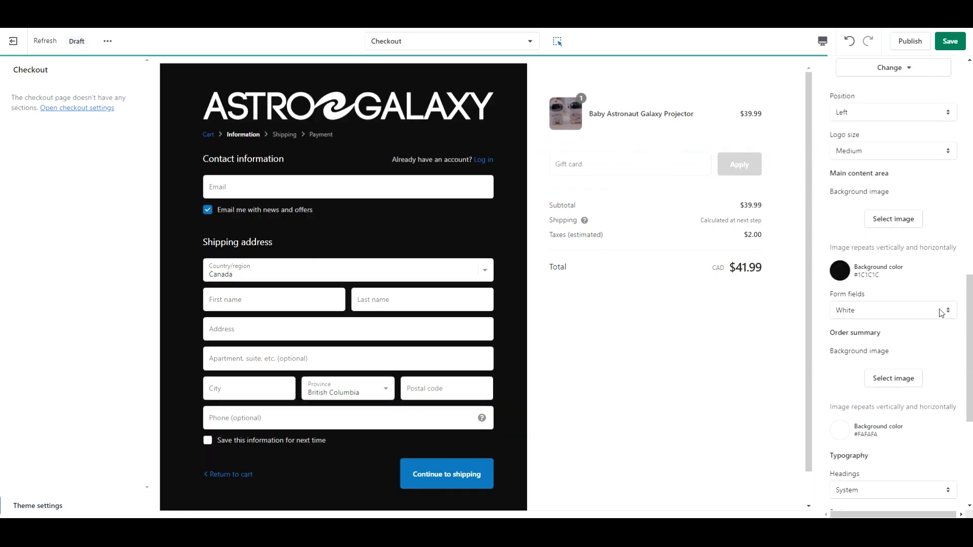
click(940, 311)
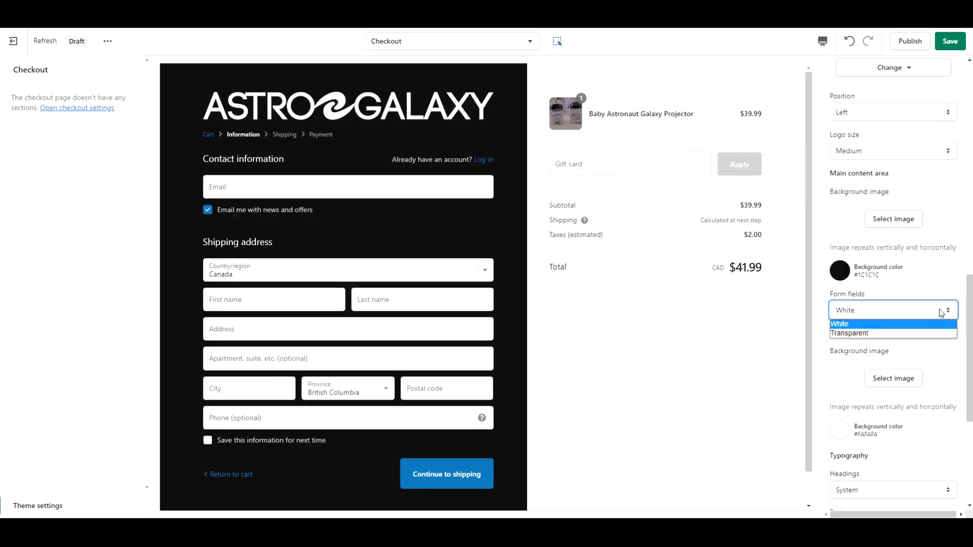
click(876, 334)
Set the checkout order summary's background color to #1C1C1C.
scroll(948, 354, down, 1)
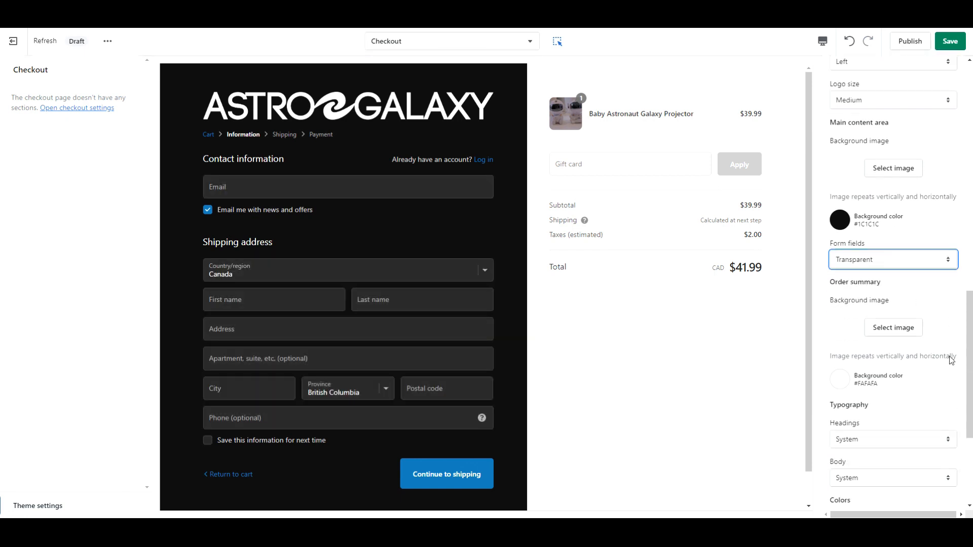
click(842, 379)
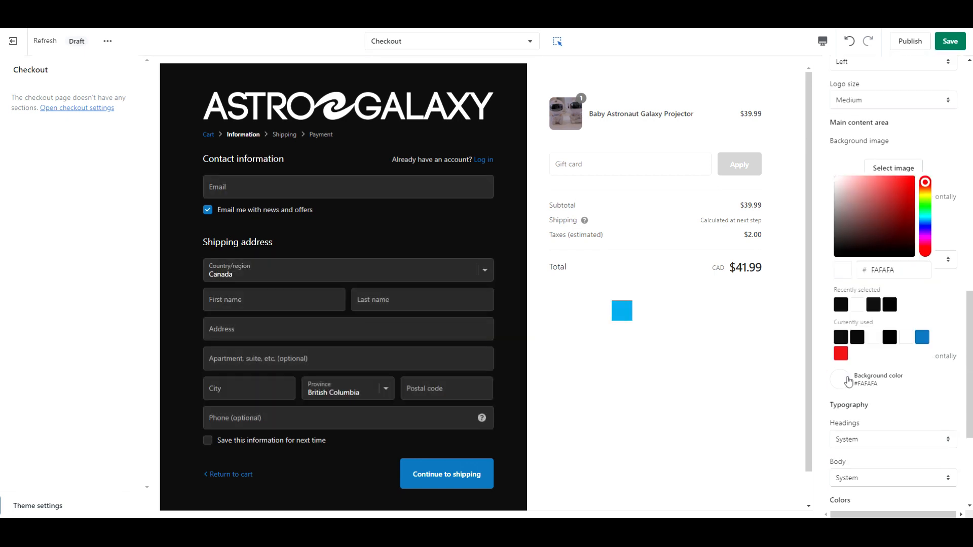
text(1c1c1c)
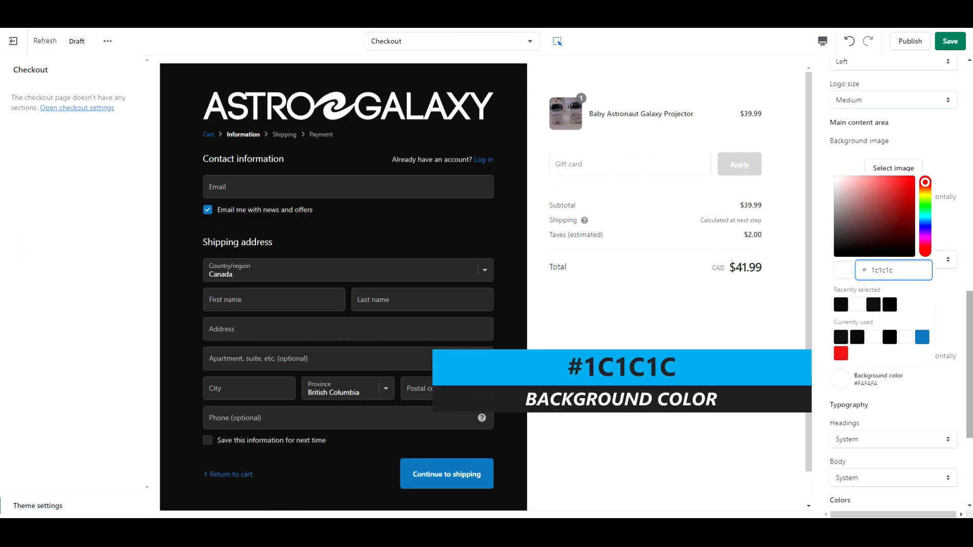
click(934, 354)
click(931, 411)
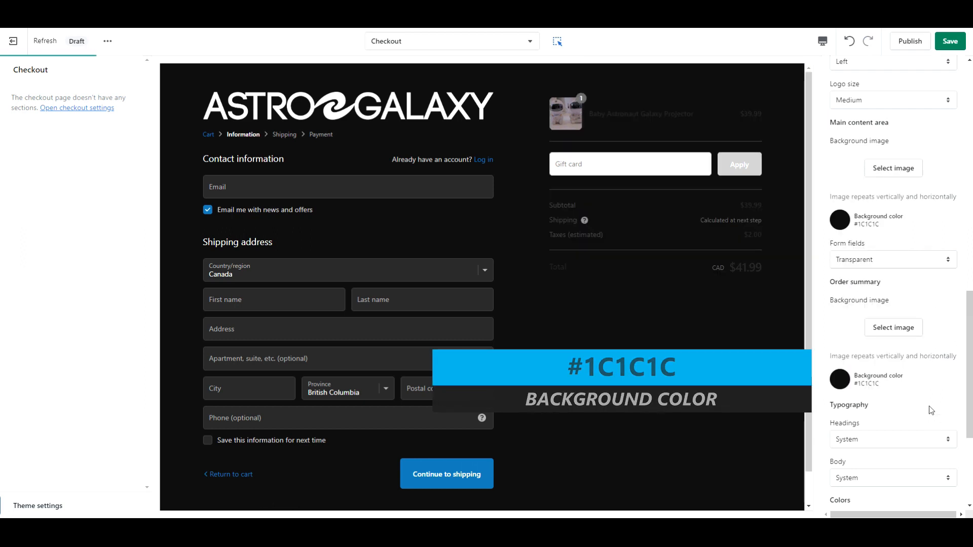
Set the checkout Accents color to #34C4F0.
scroll(931, 411, down, 4)
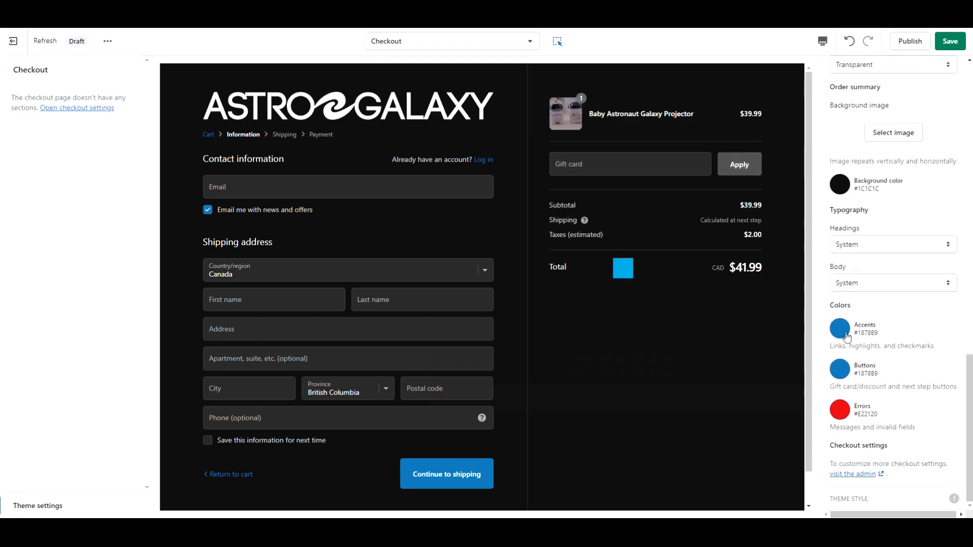
click(839, 329)
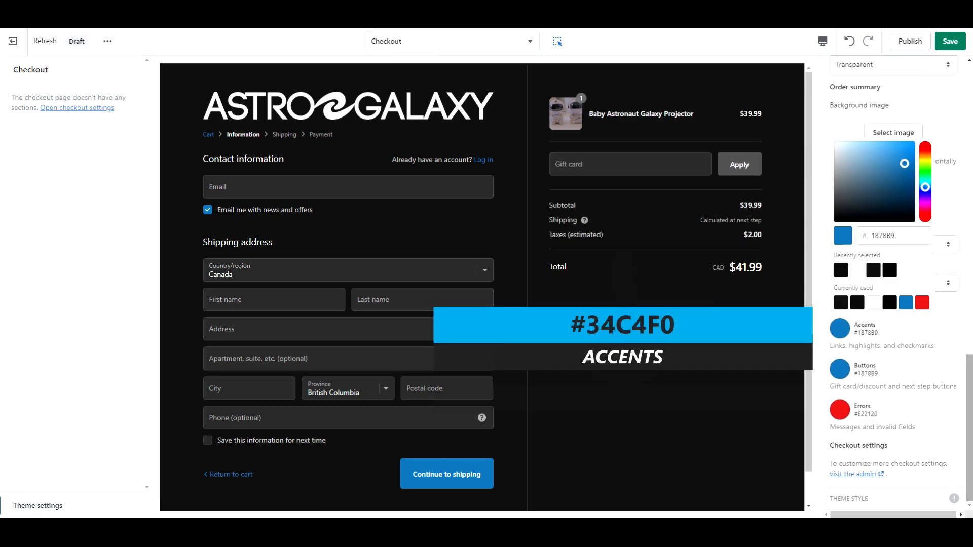
double_click(911, 238)
text(34C4F0)
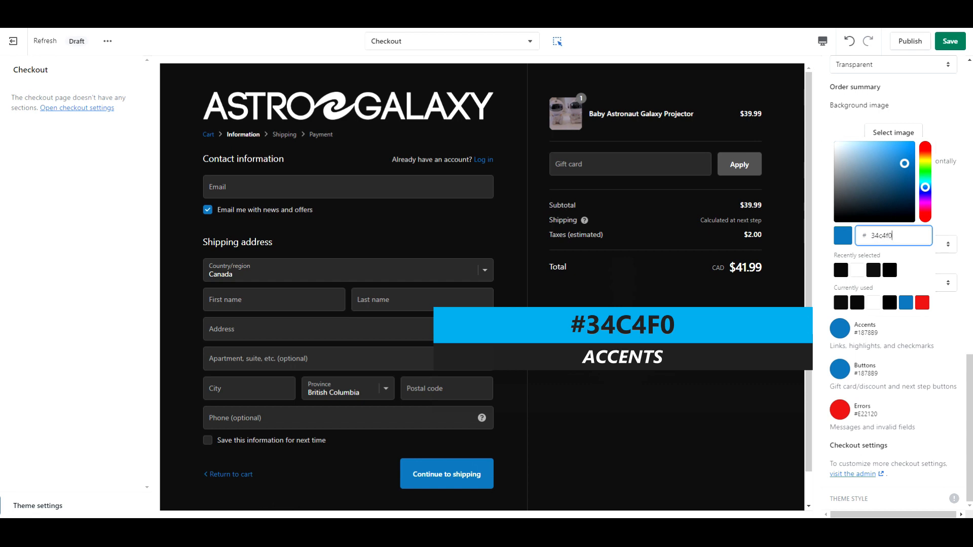
Set the checkout Buttons color to #B949F9 and save the theme changes.
click(841, 371)
double_click(882, 259)
text(b)
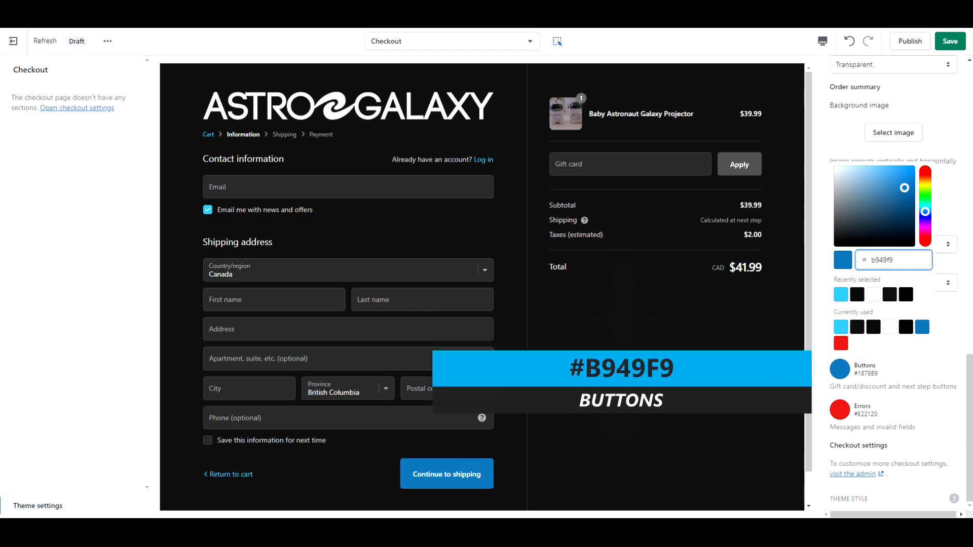
text(949f9)
click(925, 303)
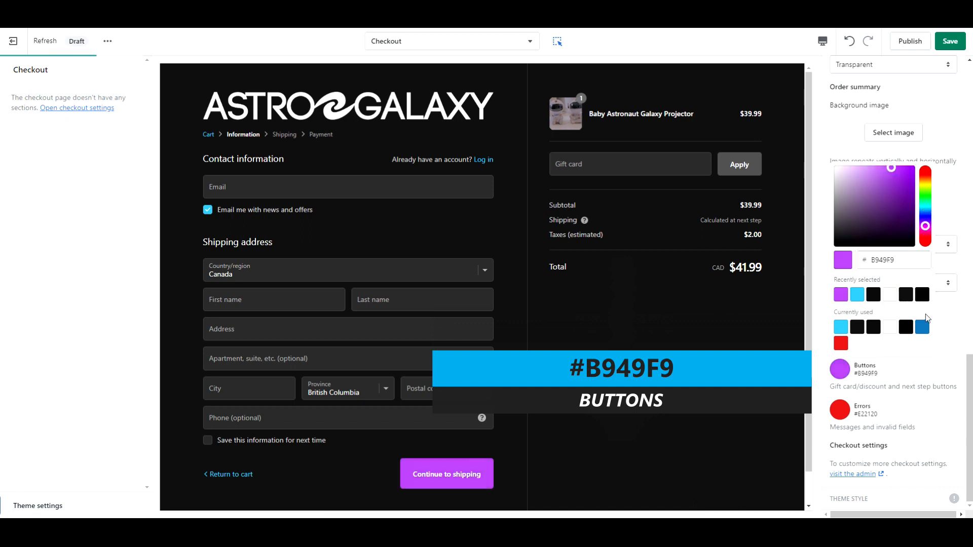
click(947, 353)
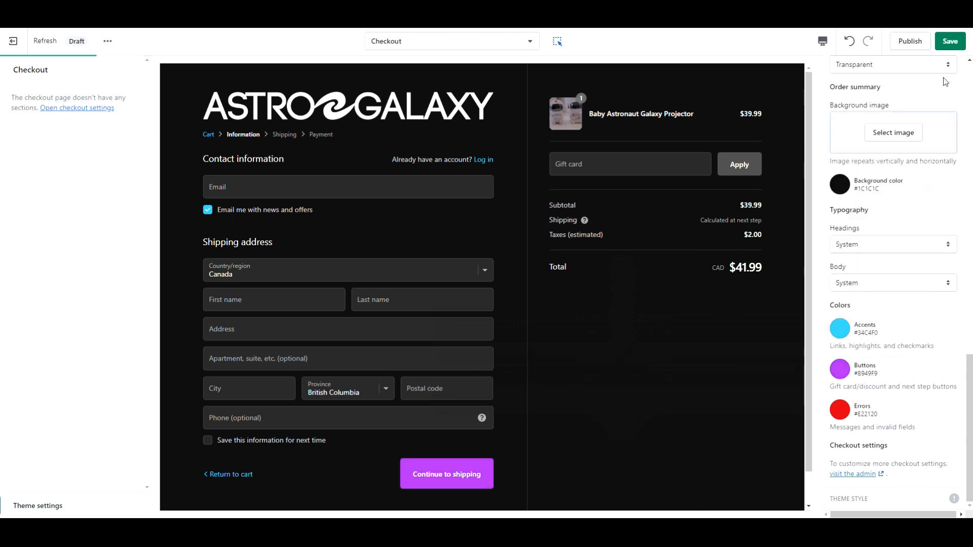
click(955, 46)
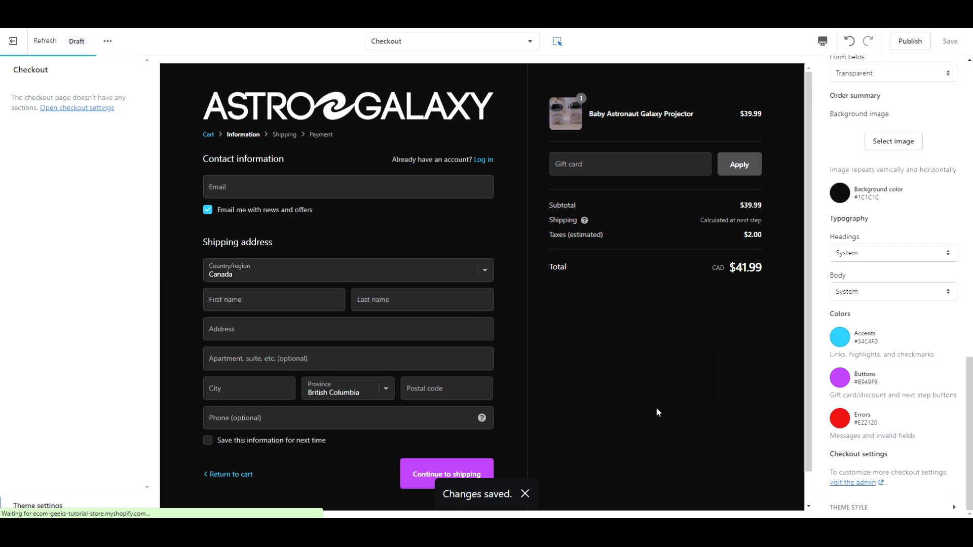
Return to the Home page template and give the "Welcome to our store" announcement the Accent 2 color scheme.
click(531, 44)
click(437, 112)
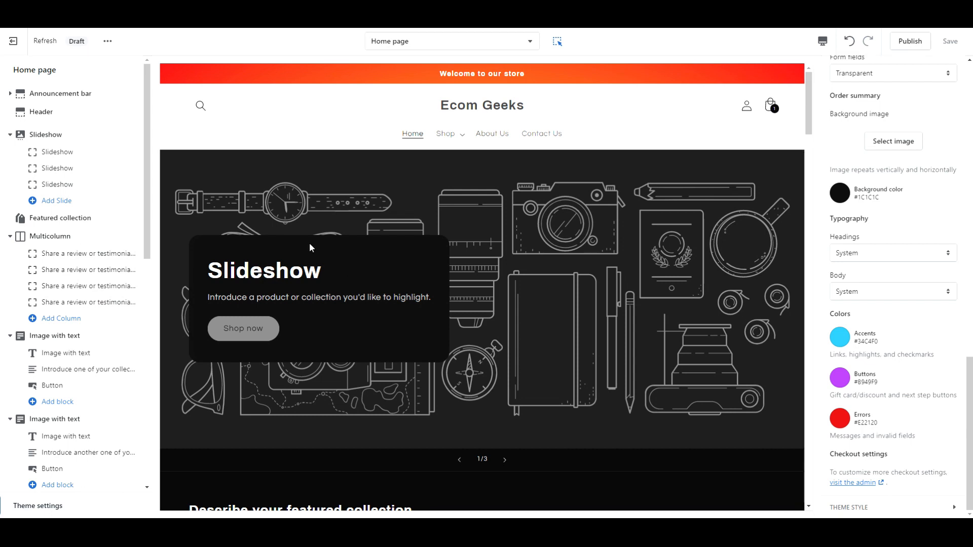
click(98, 98)
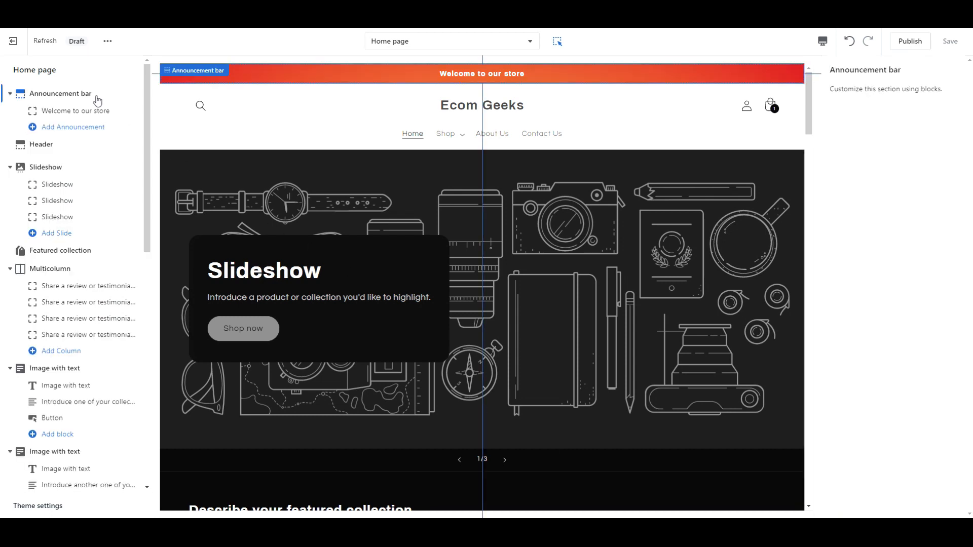
click(92, 112)
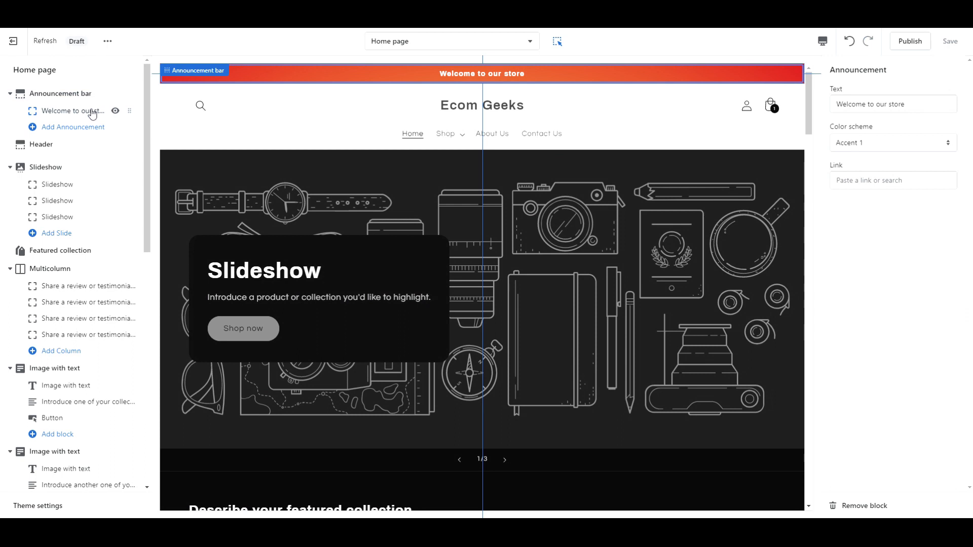
click(879, 144)
click(870, 168)
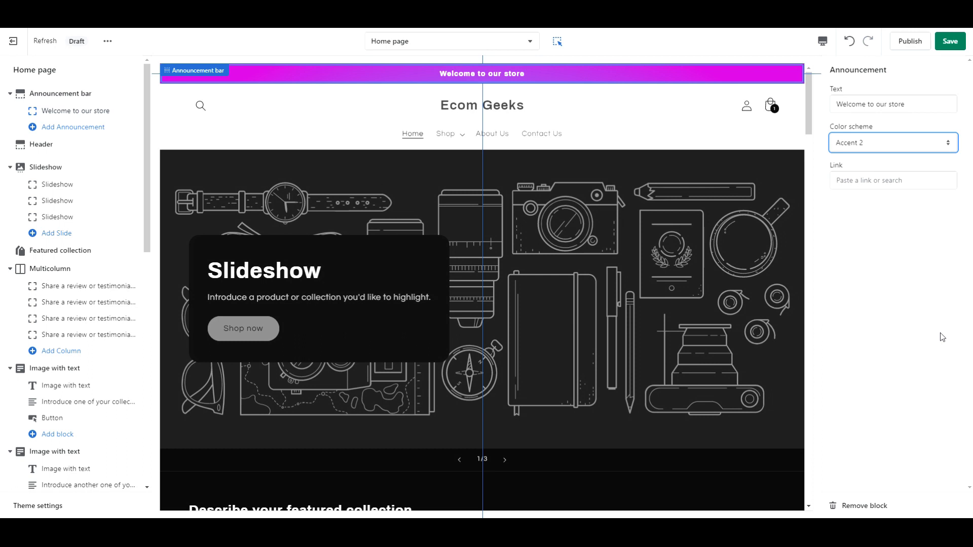
Change the header's color scheme to Background 1.
click(48, 146)
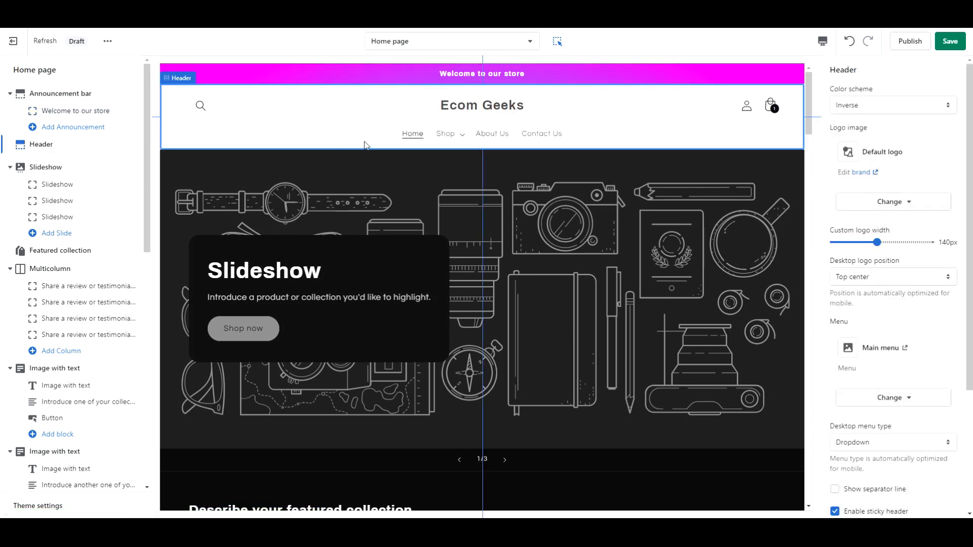
click(947, 107)
click(912, 137)
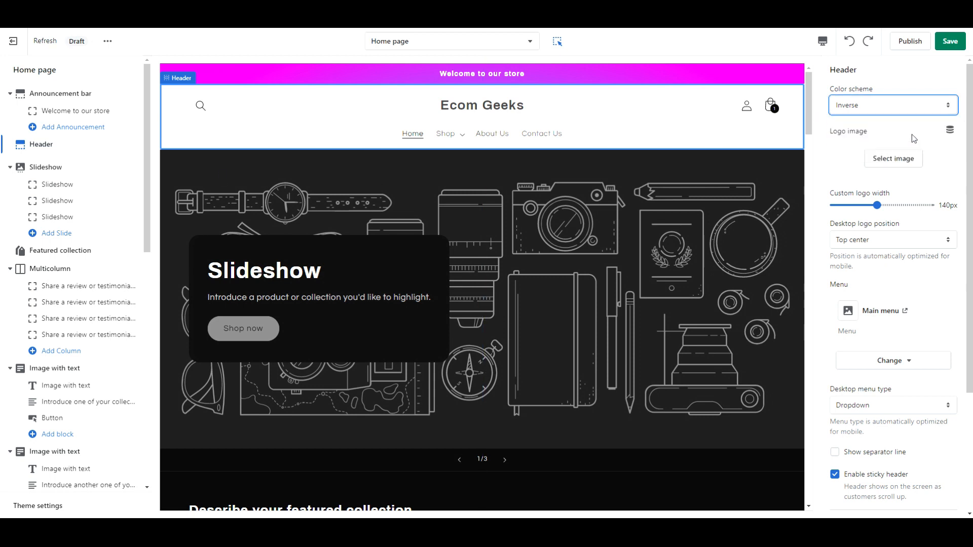
Choose the white Astro Galaxy logo from the image library as the header's logo image.
click(911, 160)
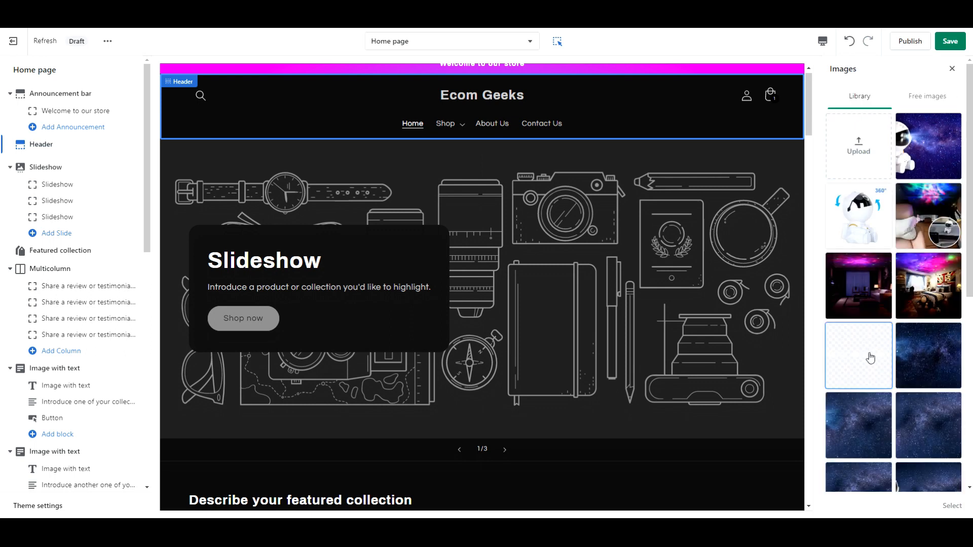
click(866, 355)
click(952, 505)
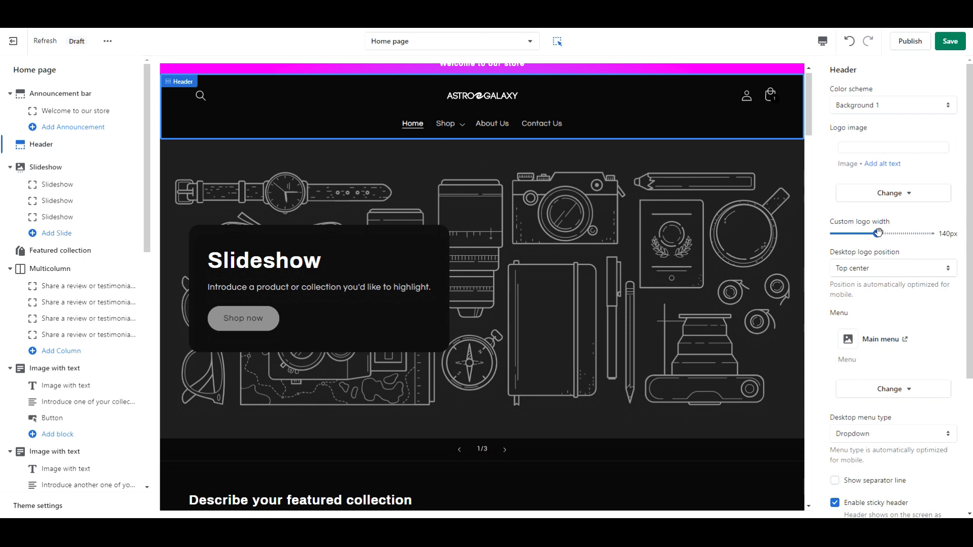
Set the header's custom logo width to 250px and remove its main menu, saving the changes.
drag(877, 233, 940, 253)
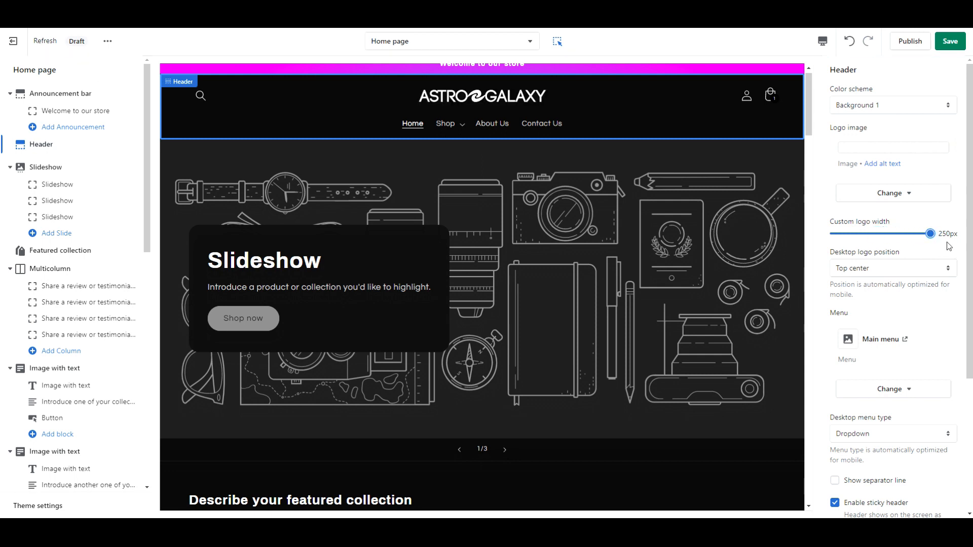
click(934, 396)
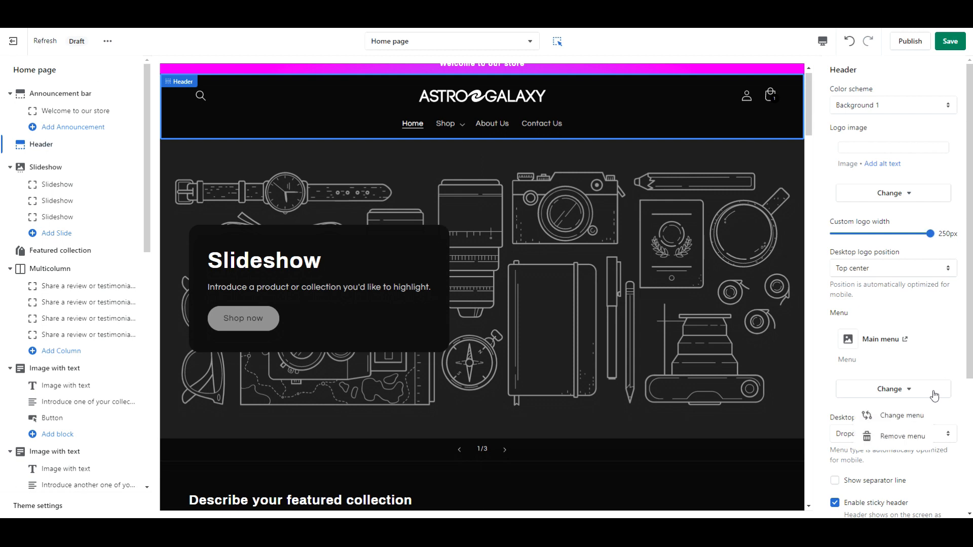
click(921, 437)
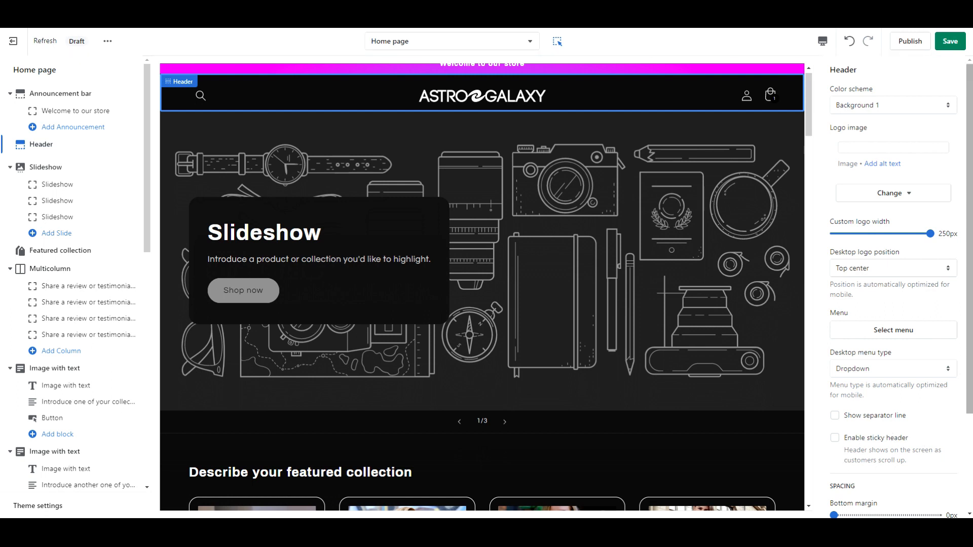
click(950, 41)
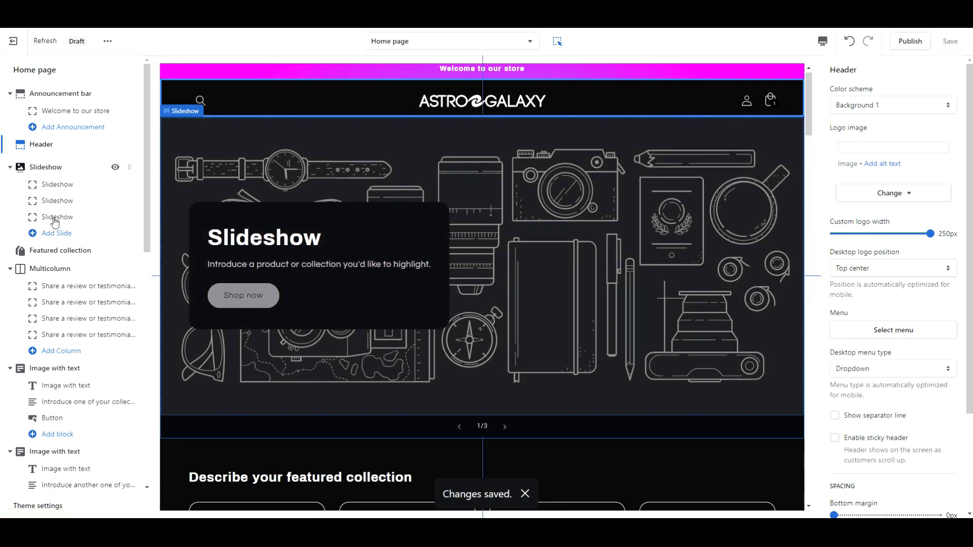
Remove the third slide from the slideshow and choose a new desktop content position for the first slide.
click(54, 218)
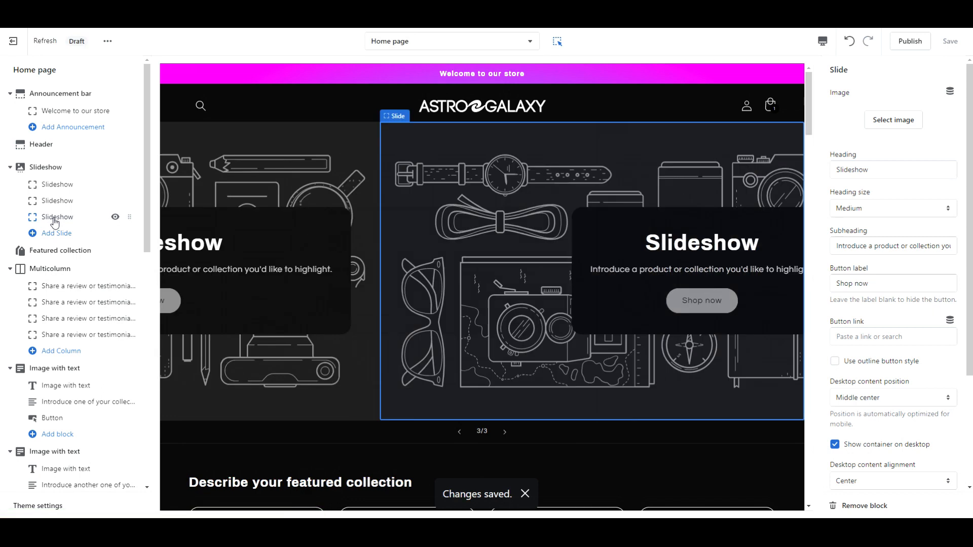
click(863, 506)
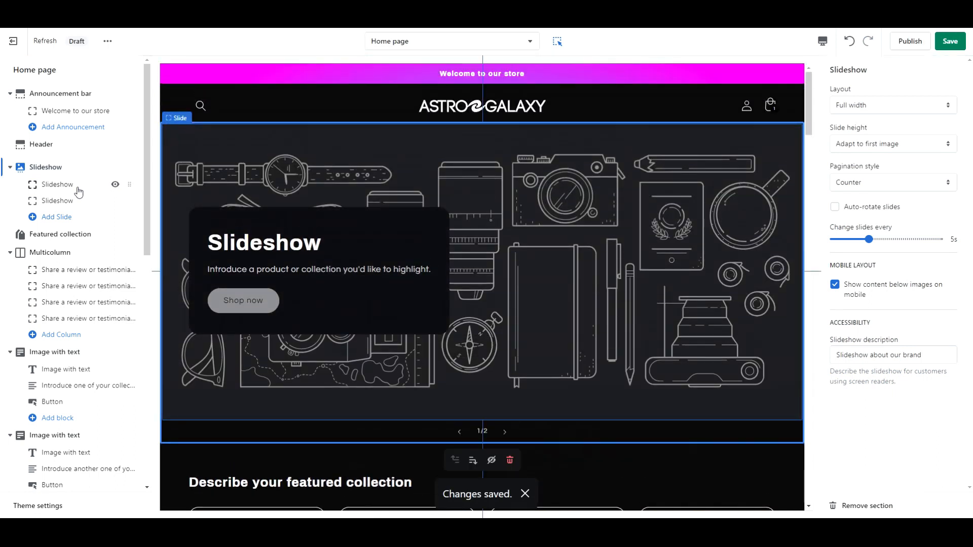
click(78, 188)
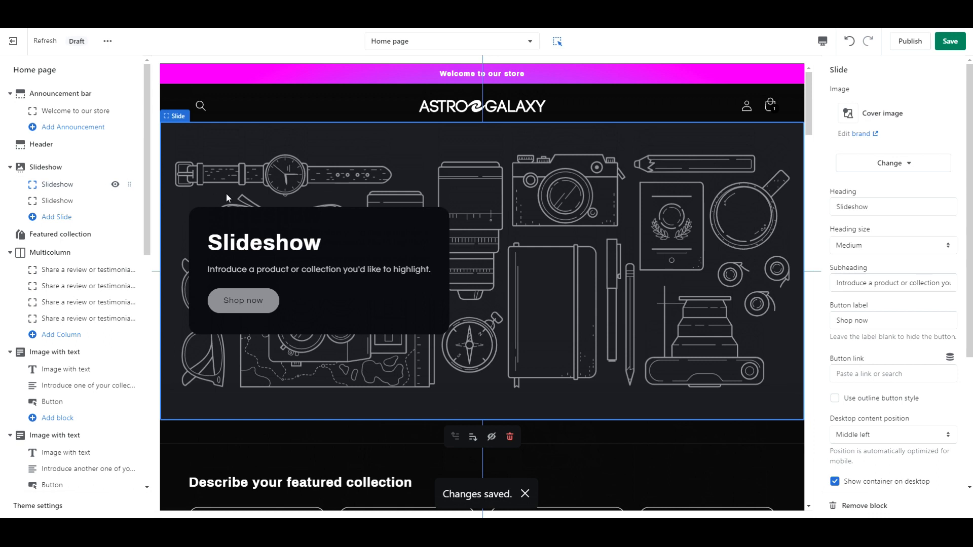
click(922, 435)
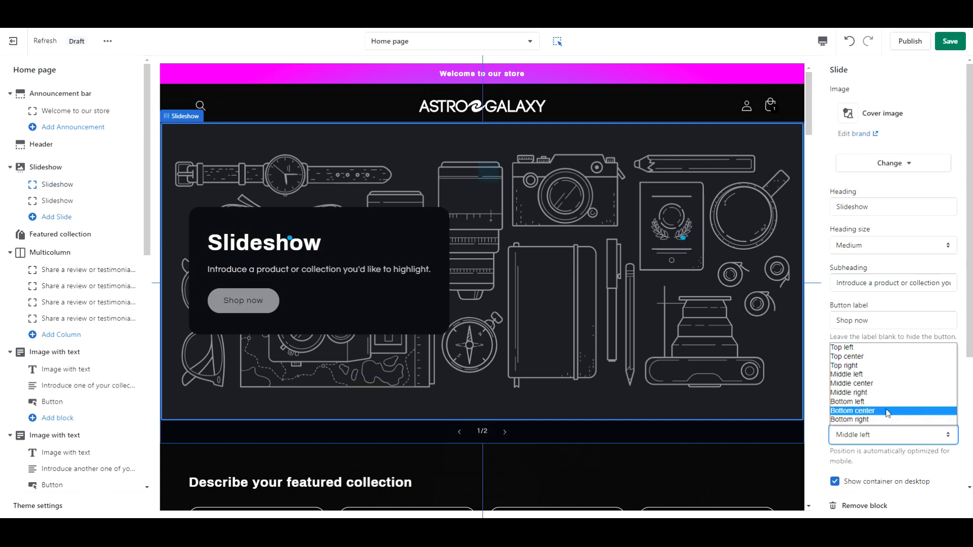
click(871, 396)
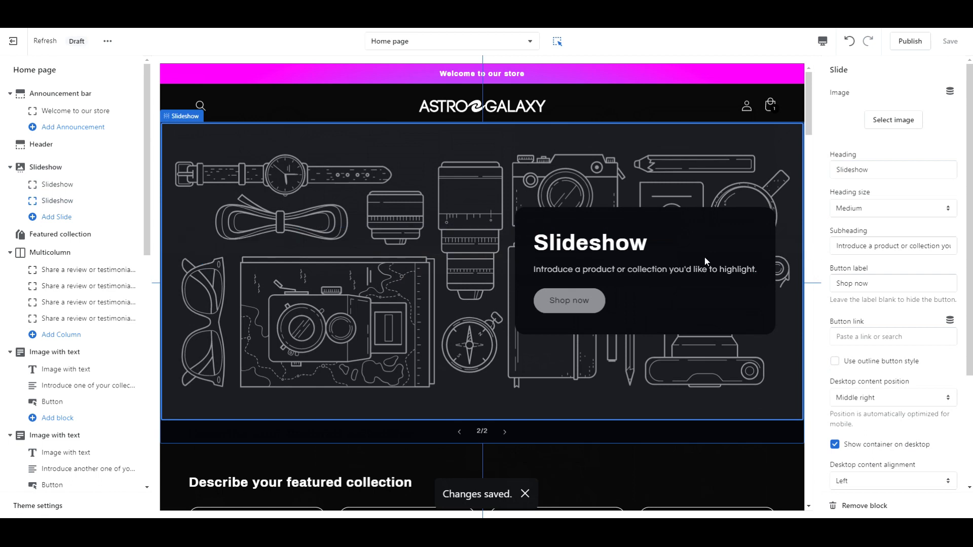
Remove the Featured collection section located between the slideshow and the testimonial multicolumn.
mouse_move(80, 244)
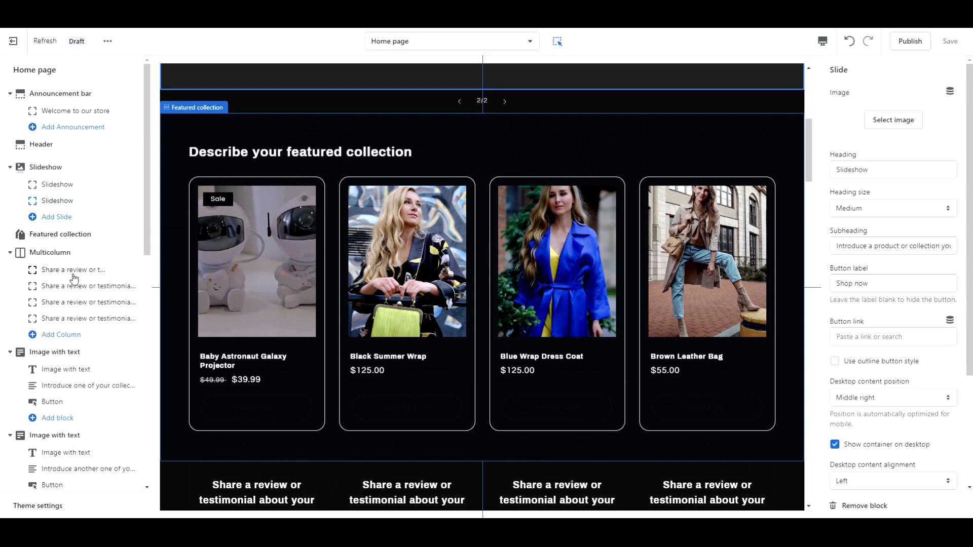
click(71, 239)
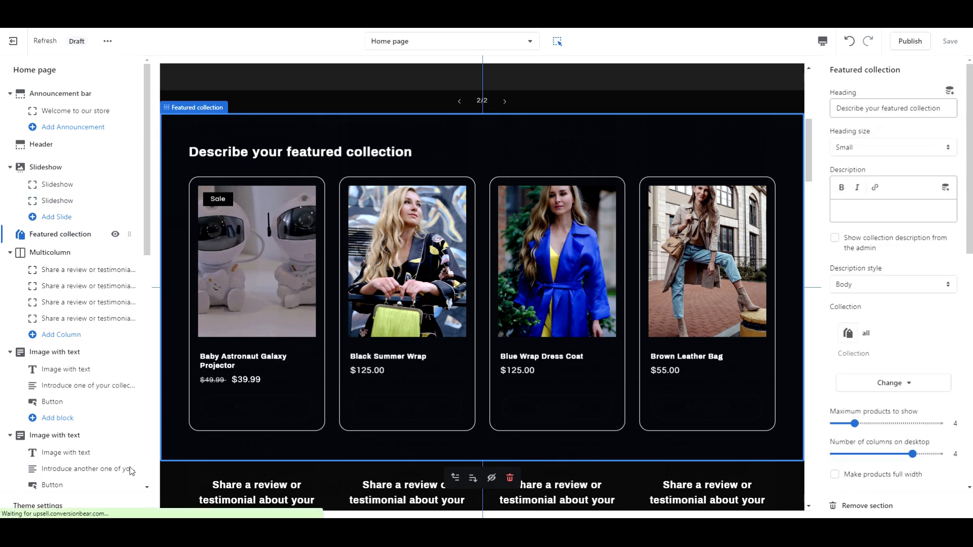
click(866, 506)
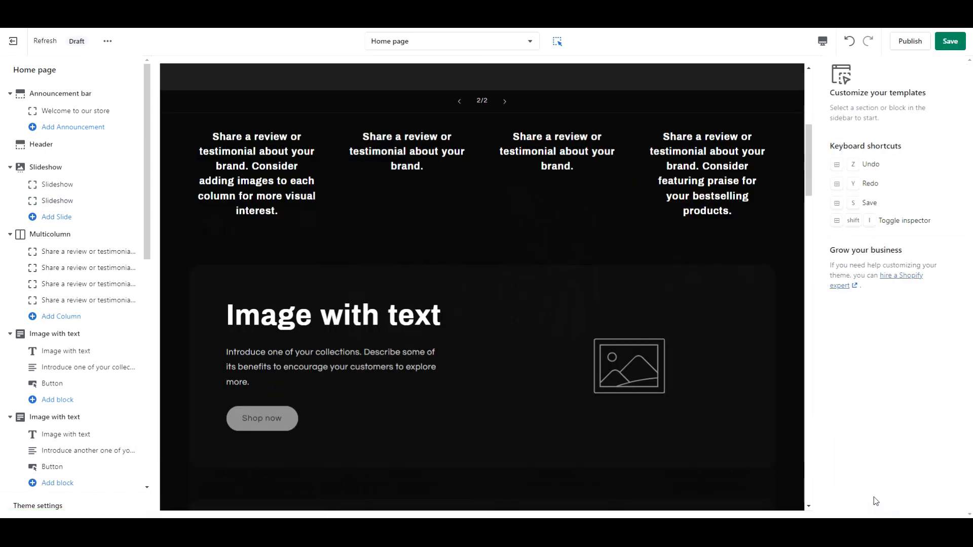
Add a Featured product section to the home page and place it directly below the slideshow.
scroll(120, 476, down, 10)
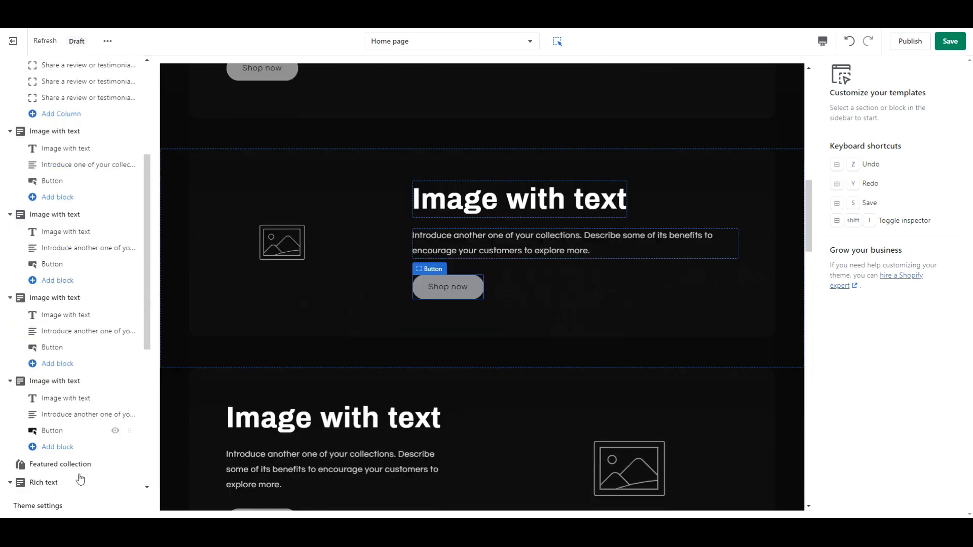
scroll(88, 474, down, 3)
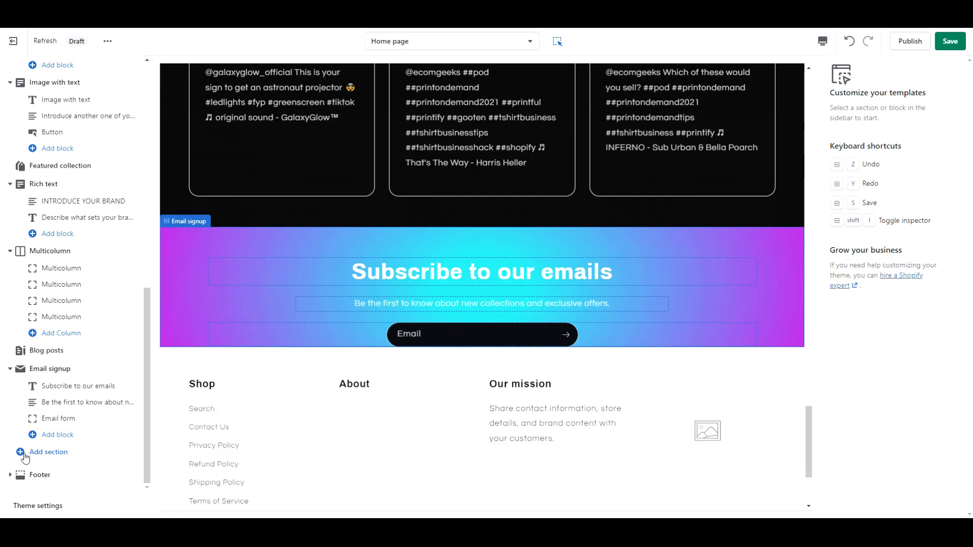
click(22, 452)
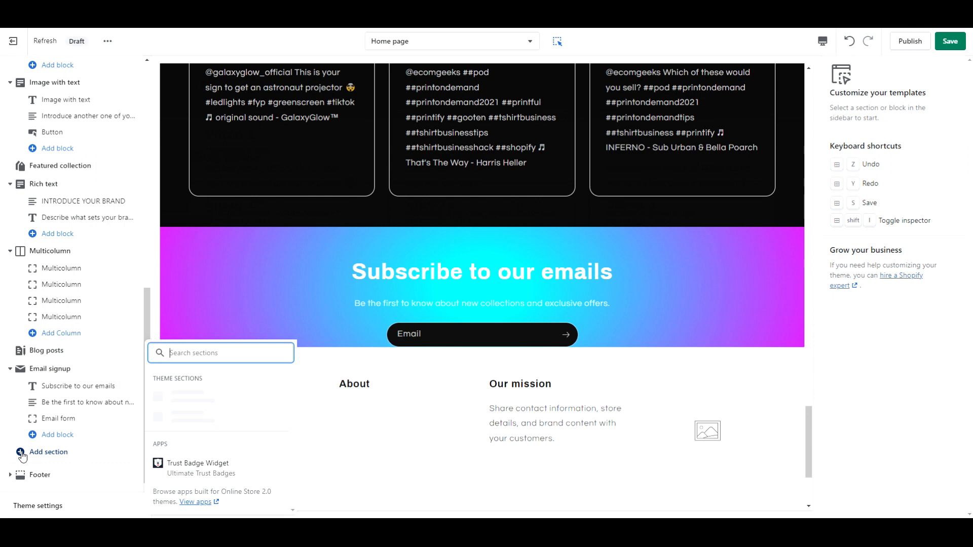
text(featured)
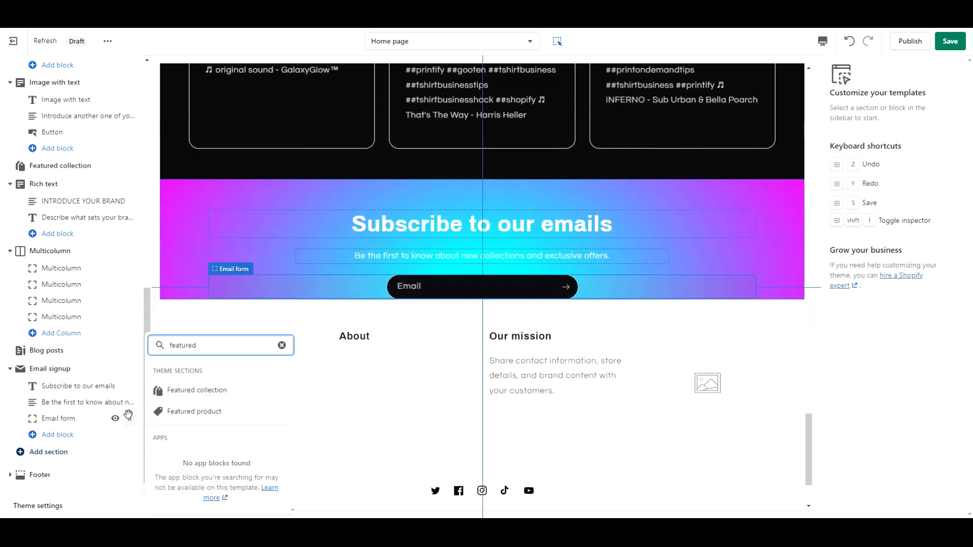
click(207, 410)
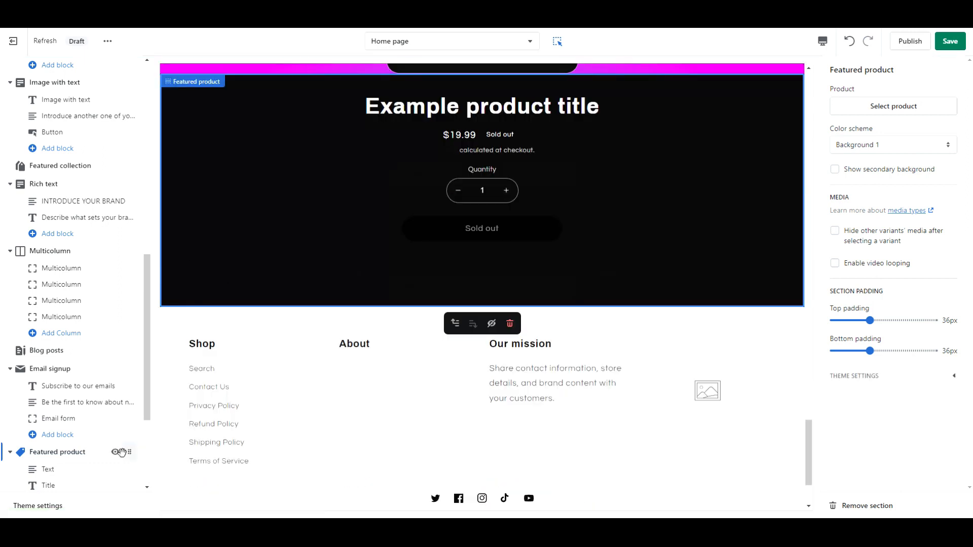
drag(124, 444, 62, 243)
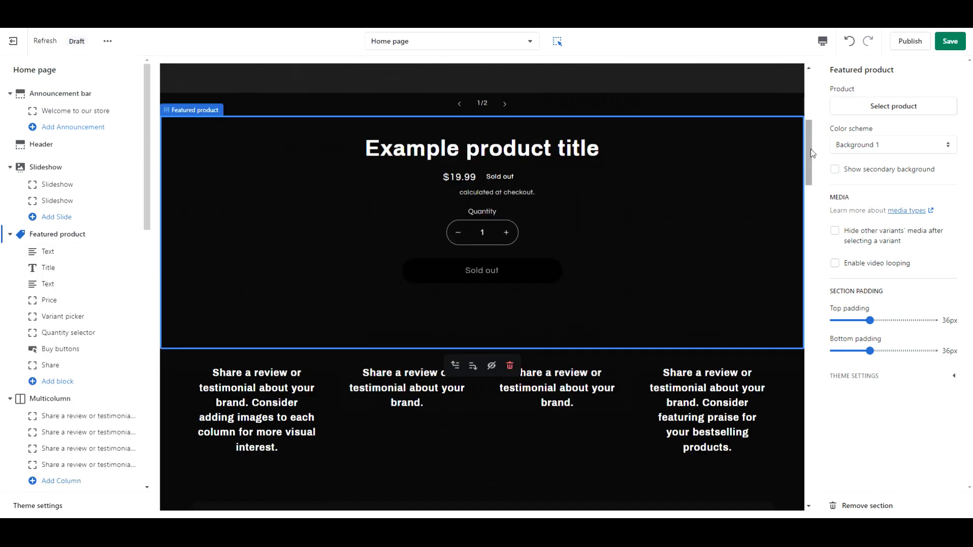
Give the Featured product section the Background 2 color scheme and assign it the Baby Astronaut Galaxy Projector product.
click(864, 143)
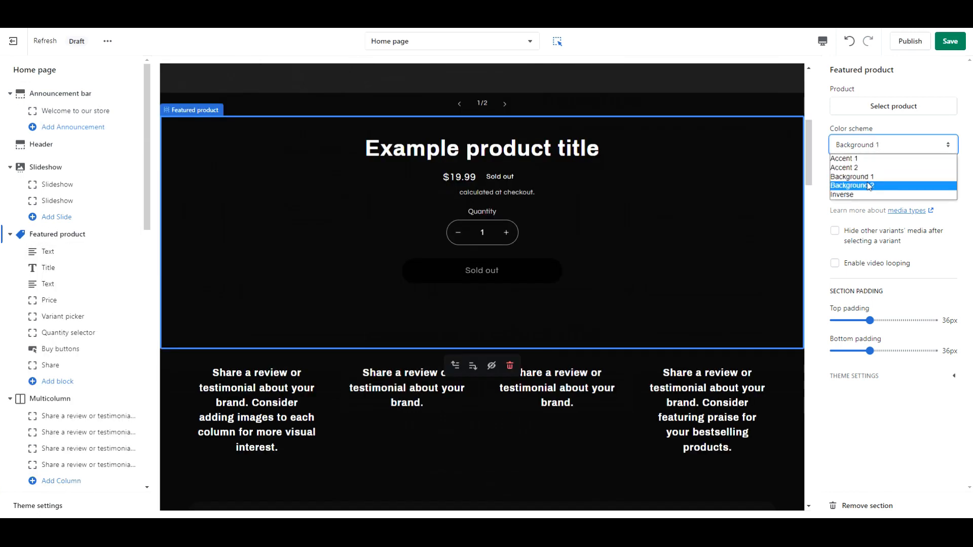
click(868, 184)
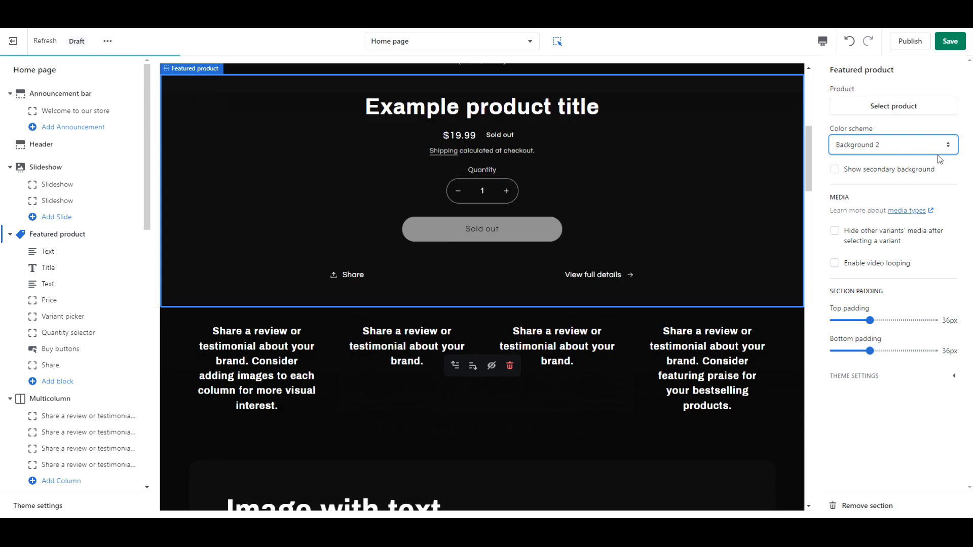
click(929, 109)
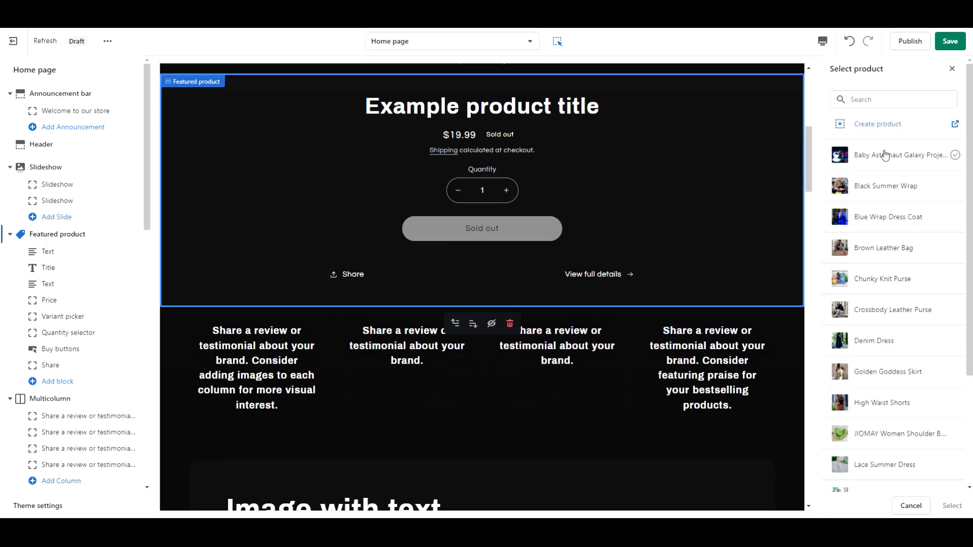
click(872, 157)
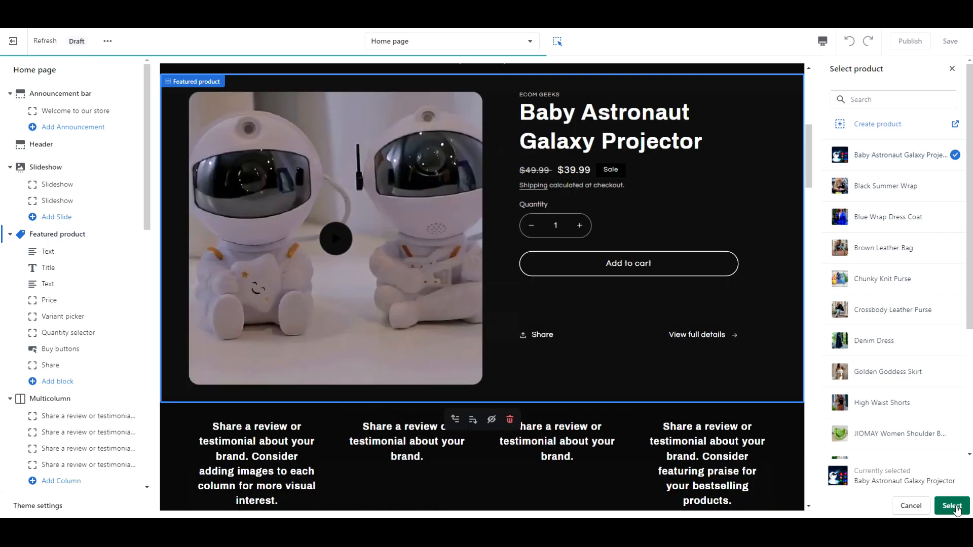
click(953, 506)
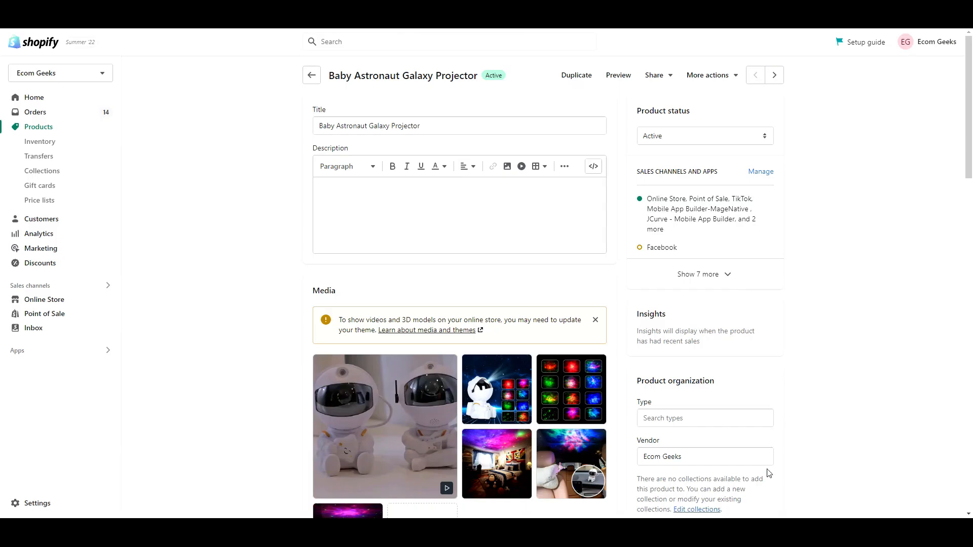
Review the media and pricing on the Baby Astronaut Galaxy Projector's product page in the Shopify admin.
drag(968, 132, 967, 197)
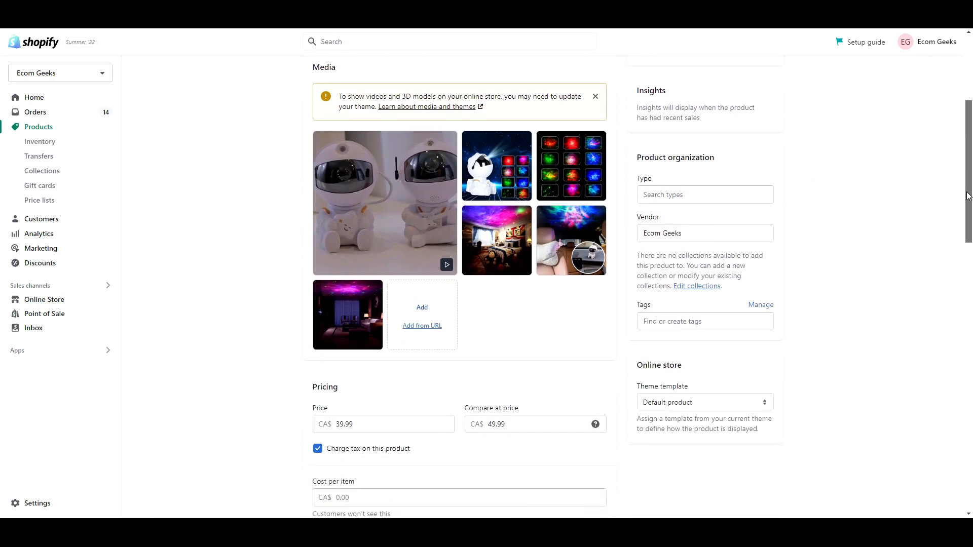
drag(394, 200, 394, 250)
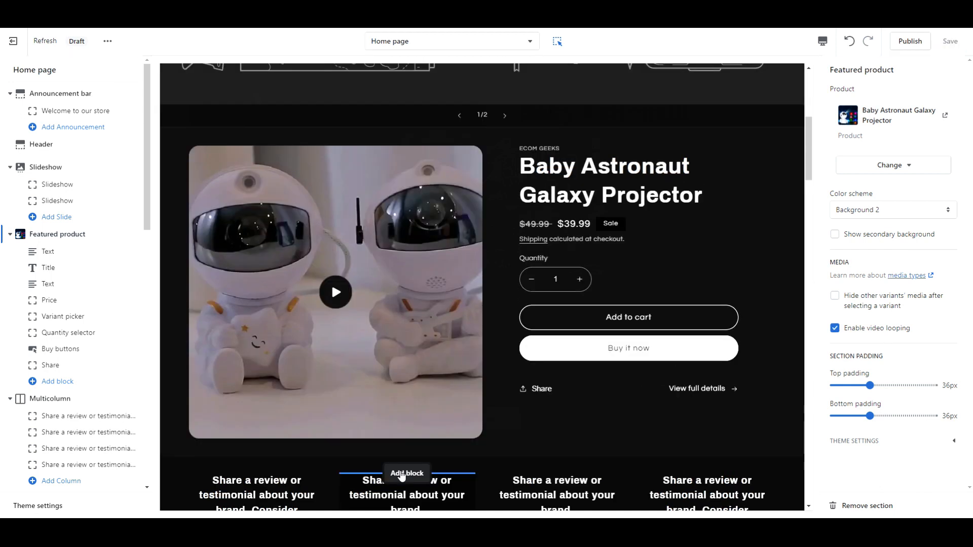
Add the yellow stars image from the library to the four testimonial columns of the first Multicolumn section and save.
click(56, 400)
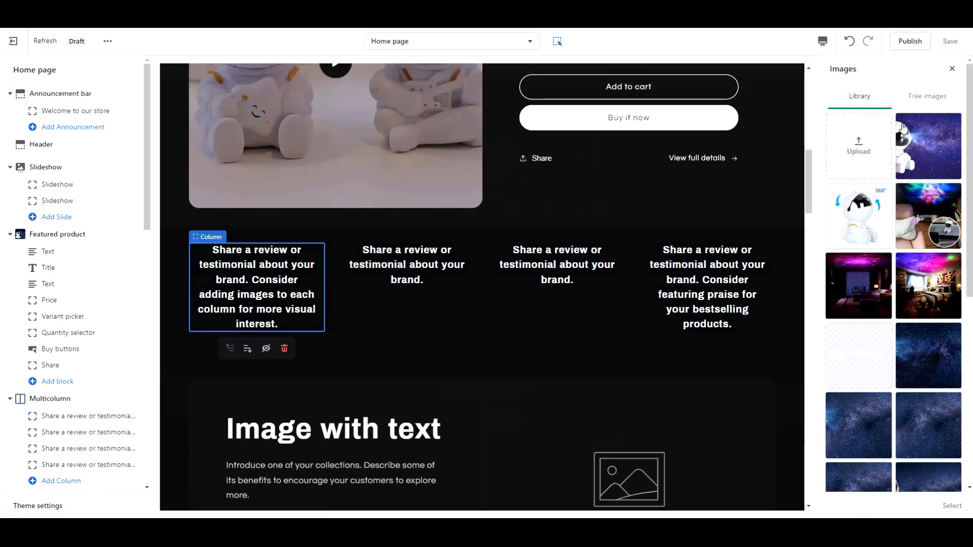
scroll(901, 354, down, 5)
click(904, 476)
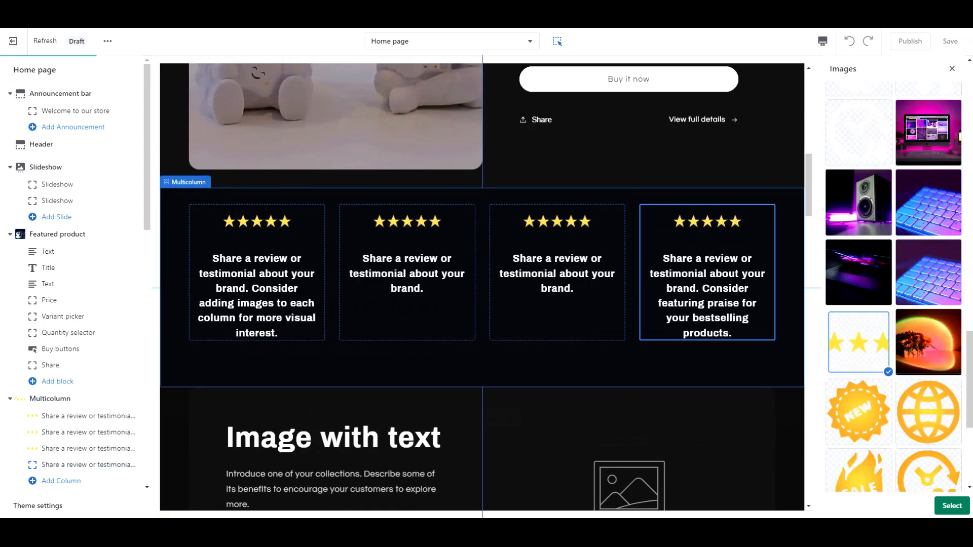
click(952, 506)
click(950, 41)
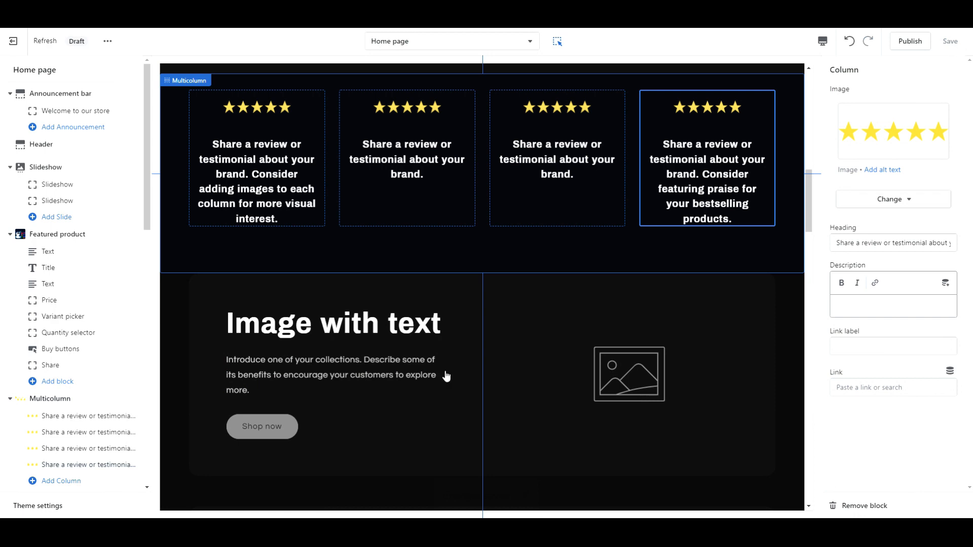
Set the testimonial Multicolumn section's number of columns on mobile to 2 columns and save the changes.
click(50, 398)
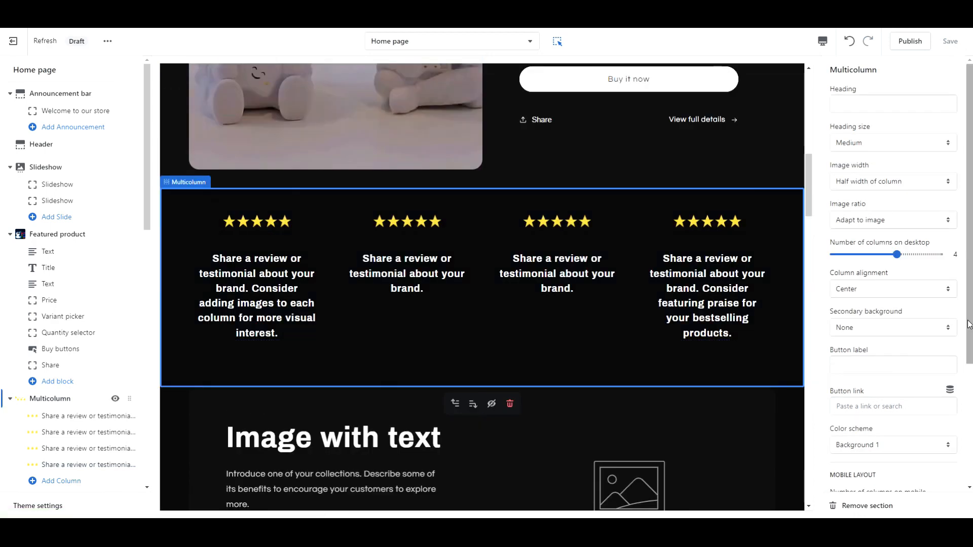
drag(969, 327, 967, 402)
click(922, 398)
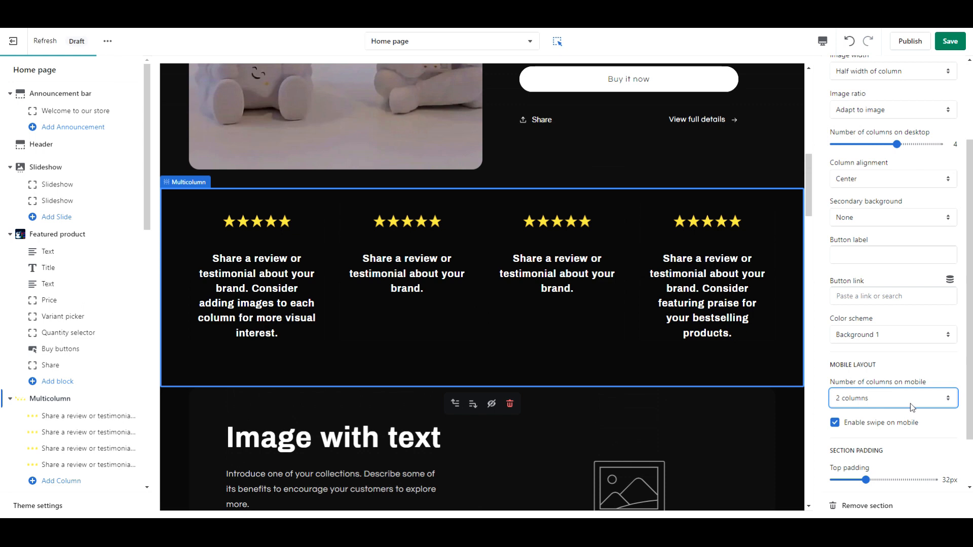
click(957, 41)
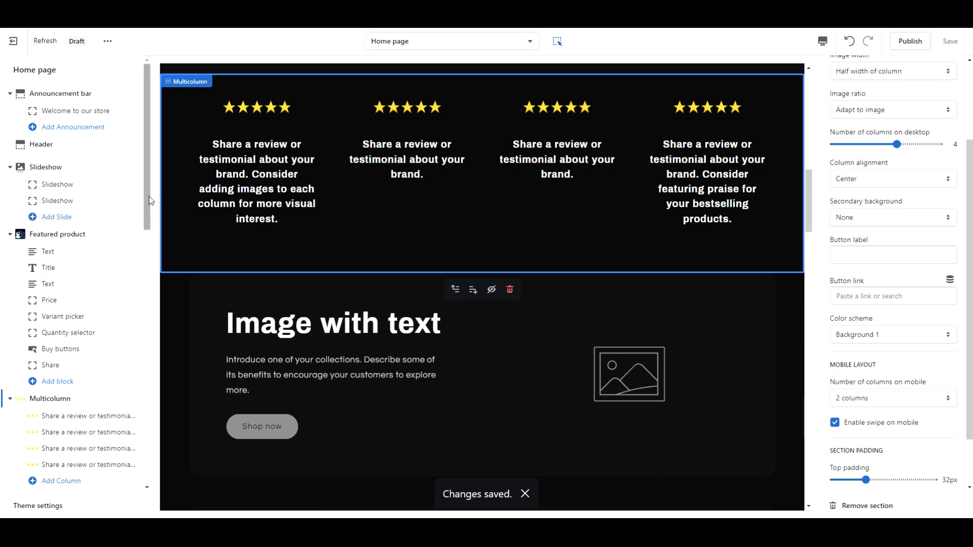
Move the second Multicolumn section from above Blog posts to directly below the first Image with text section.
scroll(141, 240, down, 2)
scroll(142, 240, down, 3)
click(70, 262)
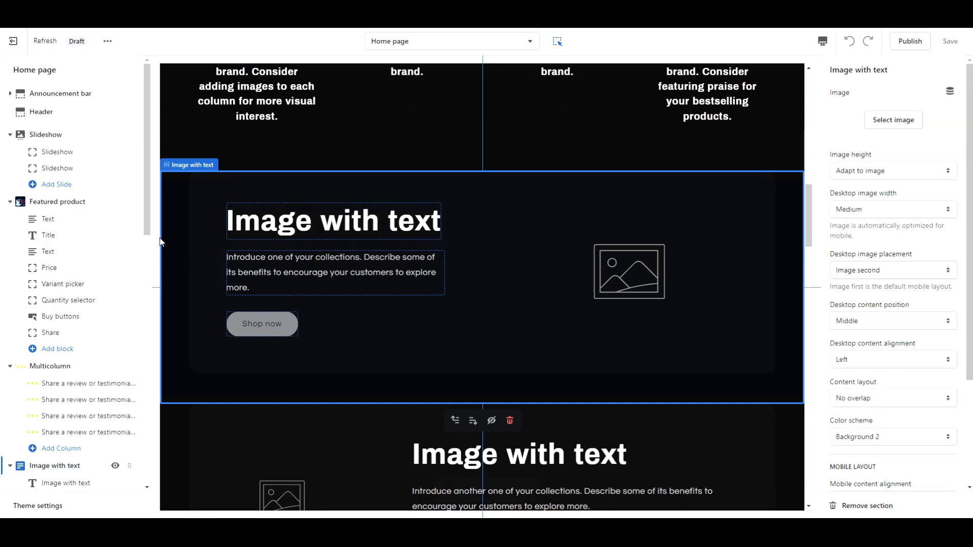
scroll(118, 386, down, 8)
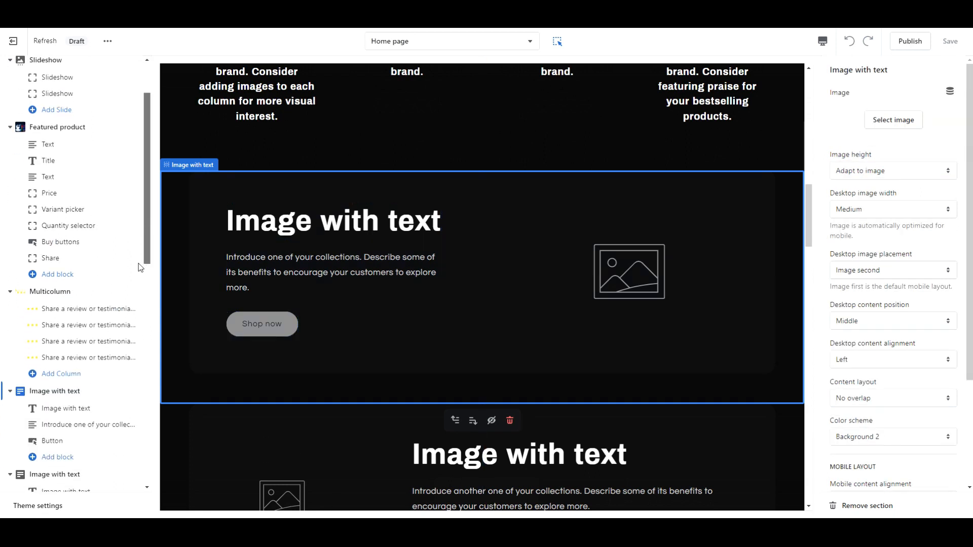
scroll(118, 386, down, 5)
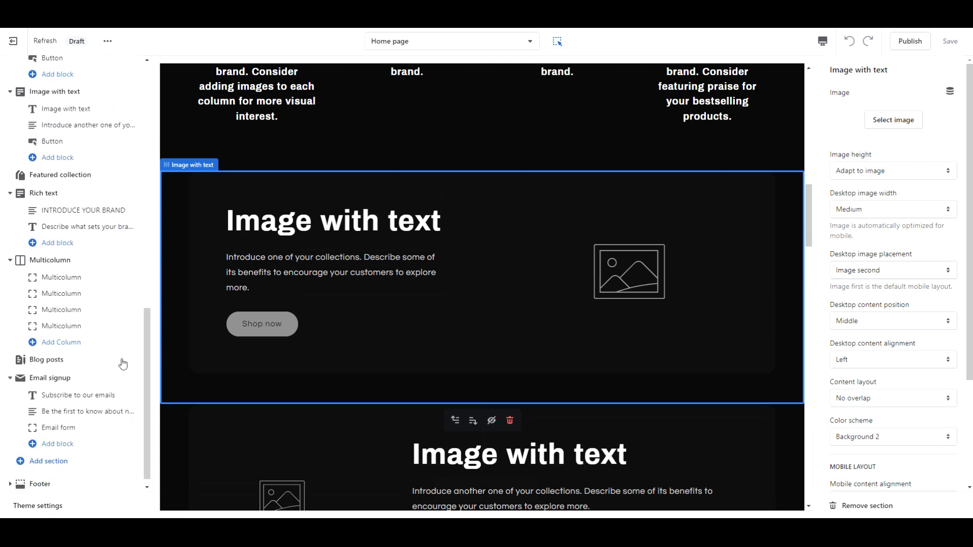
drag(125, 261, 102, 273)
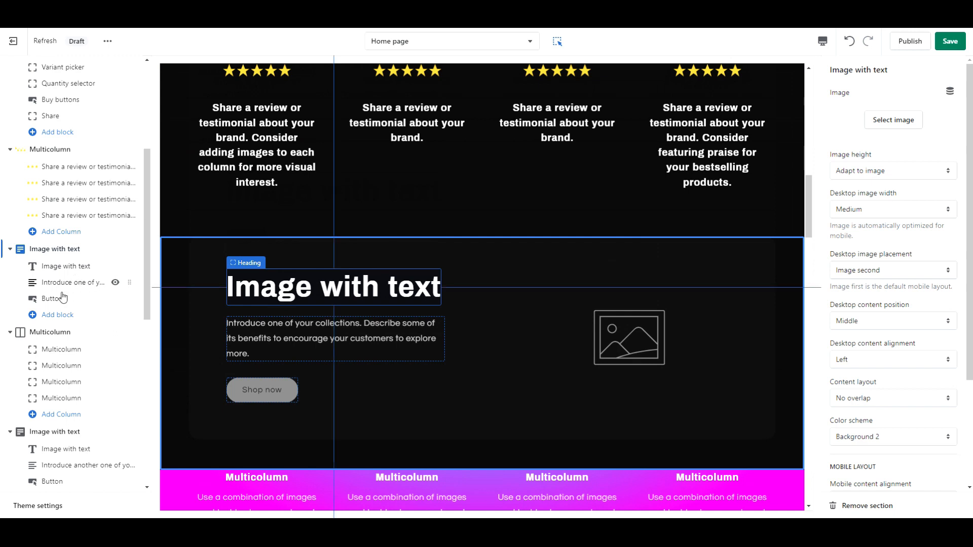
Change the color scheme of the Multicolumn section below the first Image with text section to Background 1.
click(49, 333)
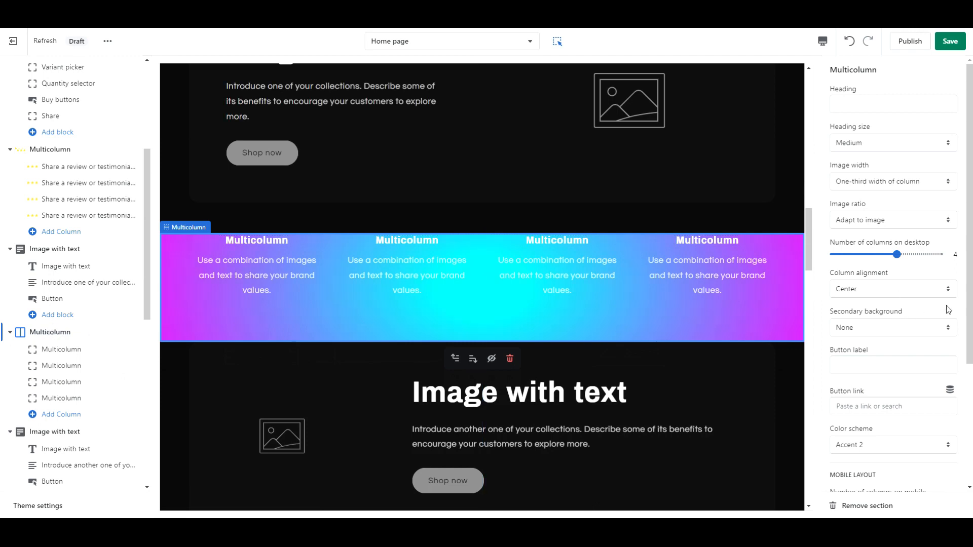
click(882, 442)
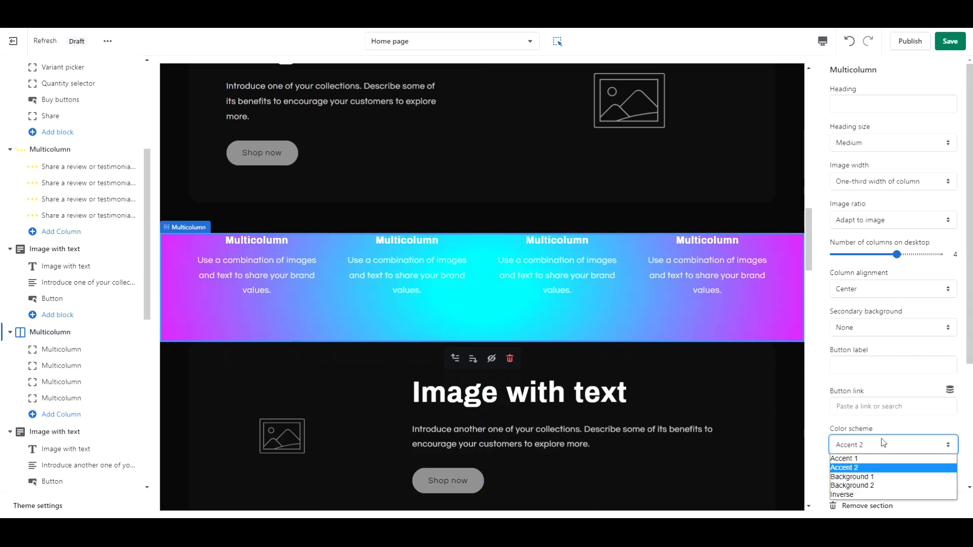
click(881, 478)
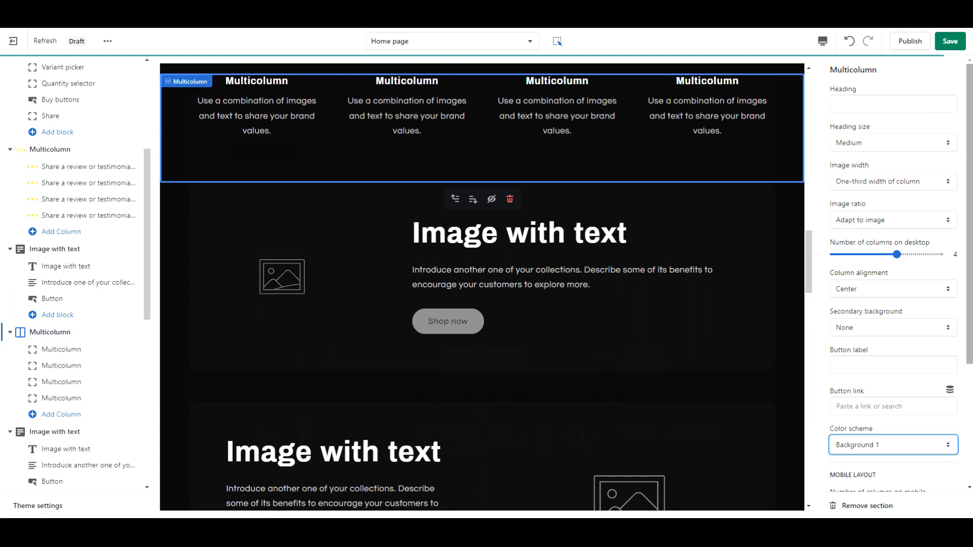
drag(808, 260, 813, 234)
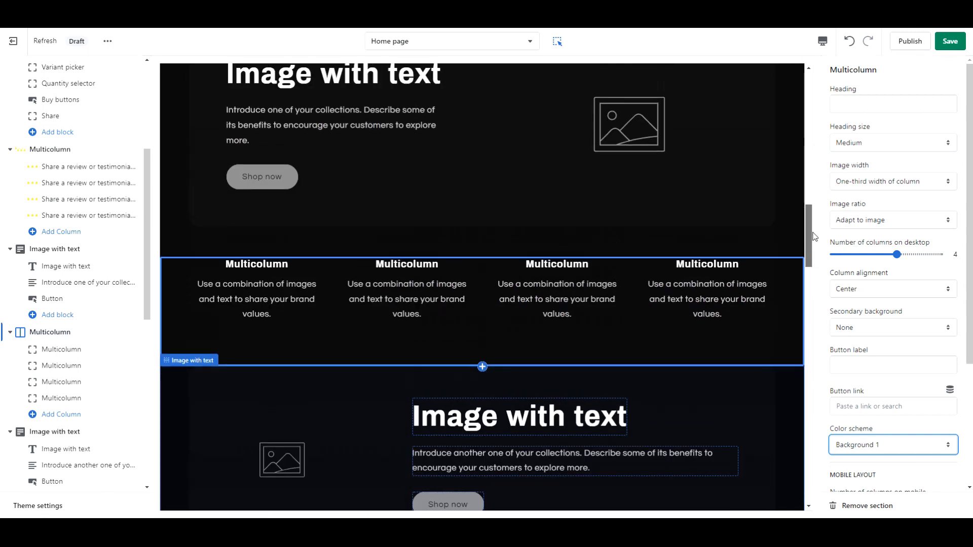
Set that Multicolumn section's number of columns on mobile to 2 columns.
drag(969, 337, 971, 400)
click(891, 408)
click(870, 431)
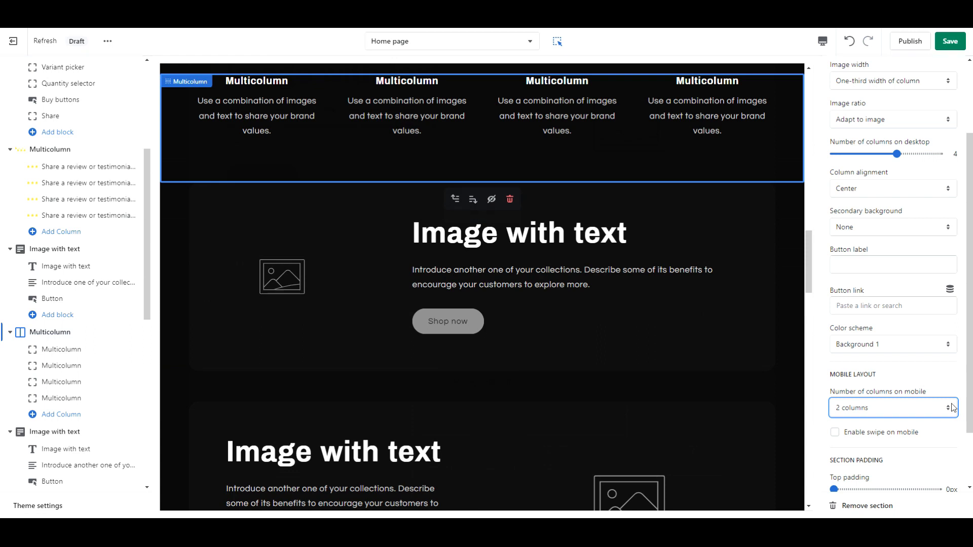
click(864, 438)
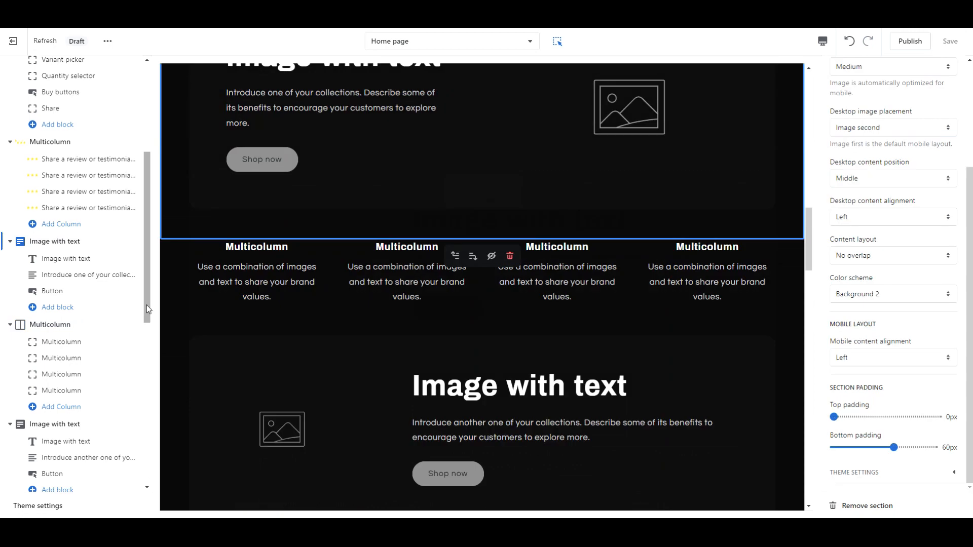
Open the Image with text section below the second Multicolumn to review its desktop image placement and color scheme.
drag(147, 310, 143, 338)
click(71, 358)
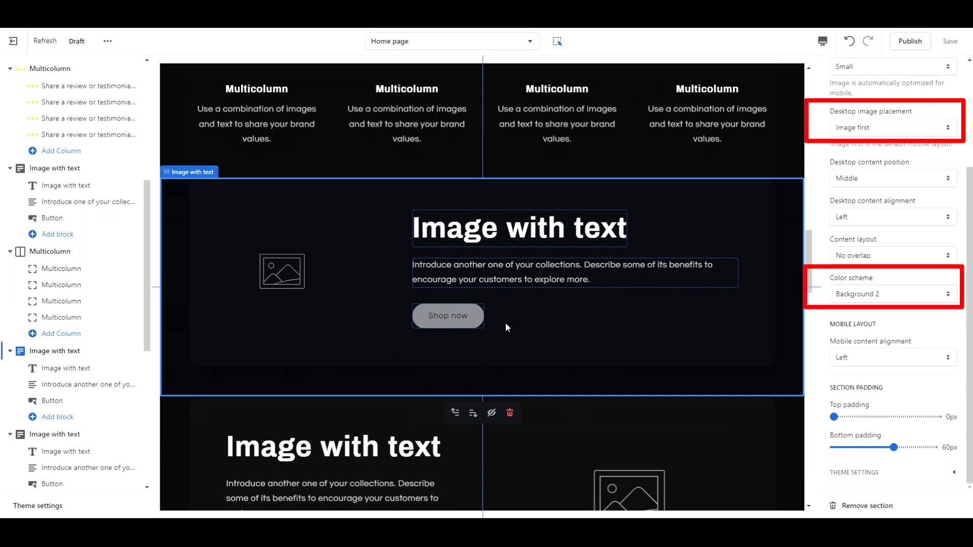
Remove the two extra Image with text sections directly above Featured collection.
drag(148, 334, 142, 451)
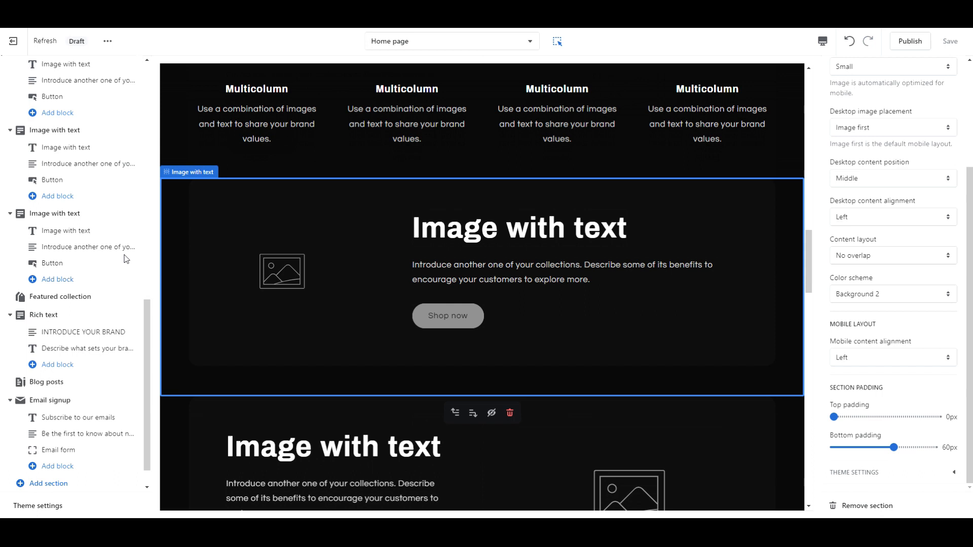
click(64, 214)
click(864, 505)
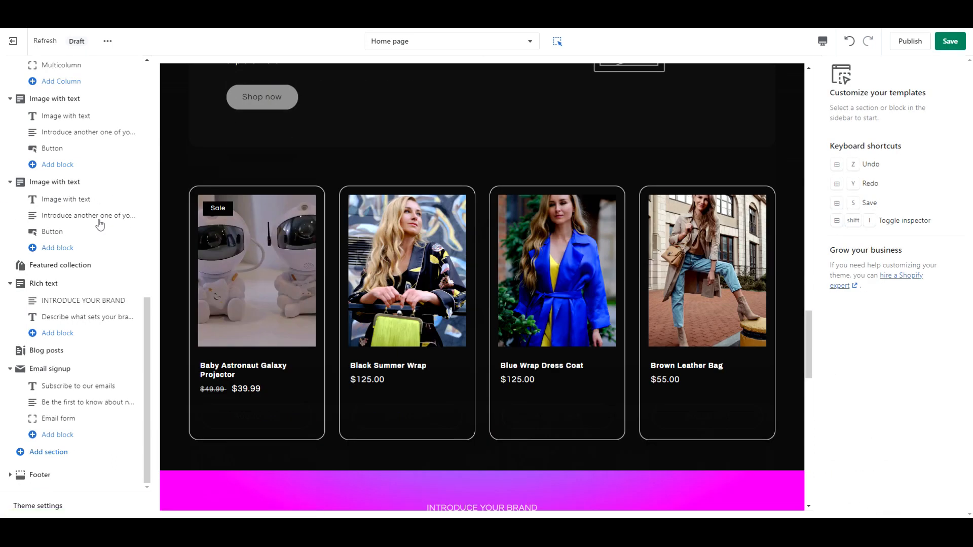
click(45, 186)
click(864, 506)
Remove the Featured collection, Rich text and Blog posts sections from the home page.
click(60, 265)
click(864, 506)
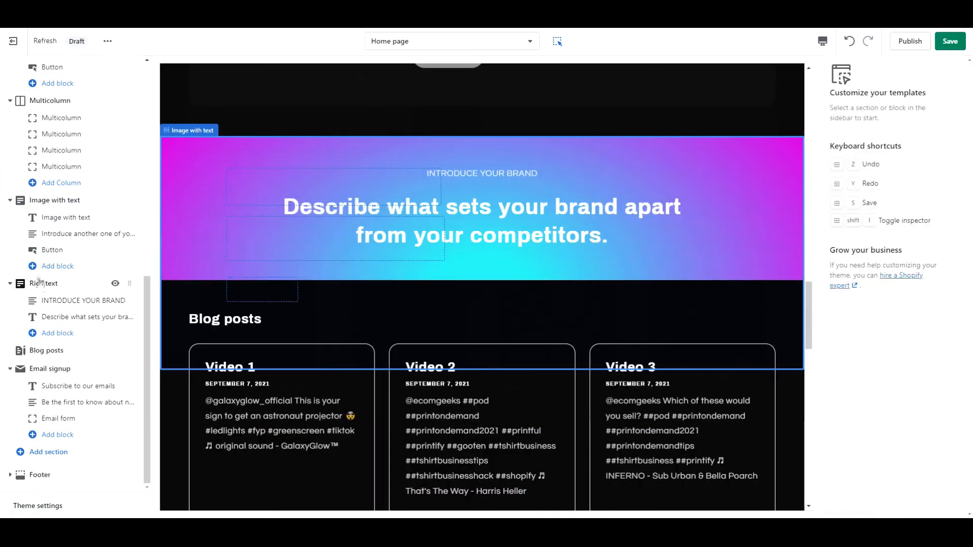
click(44, 282)
click(863, 506)
click(46, 350)
click(864, 506)
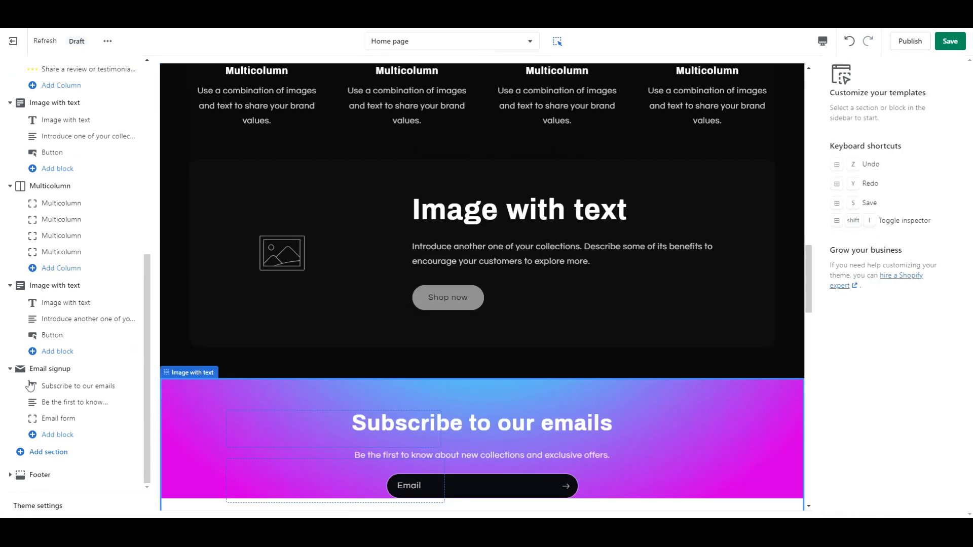
Set the Email signup section's bottom padding to 60px.
click(41, 376)
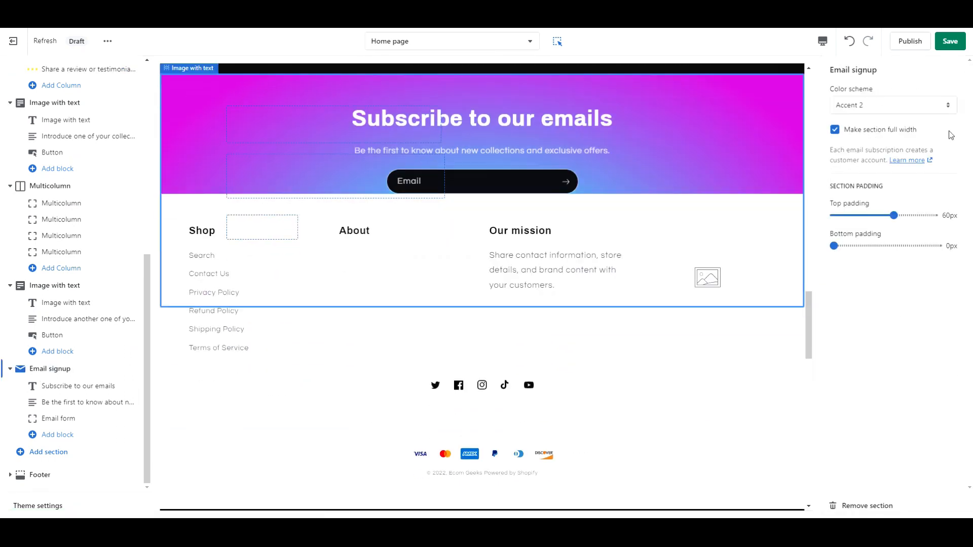
drag(841, 246, 894, 289)
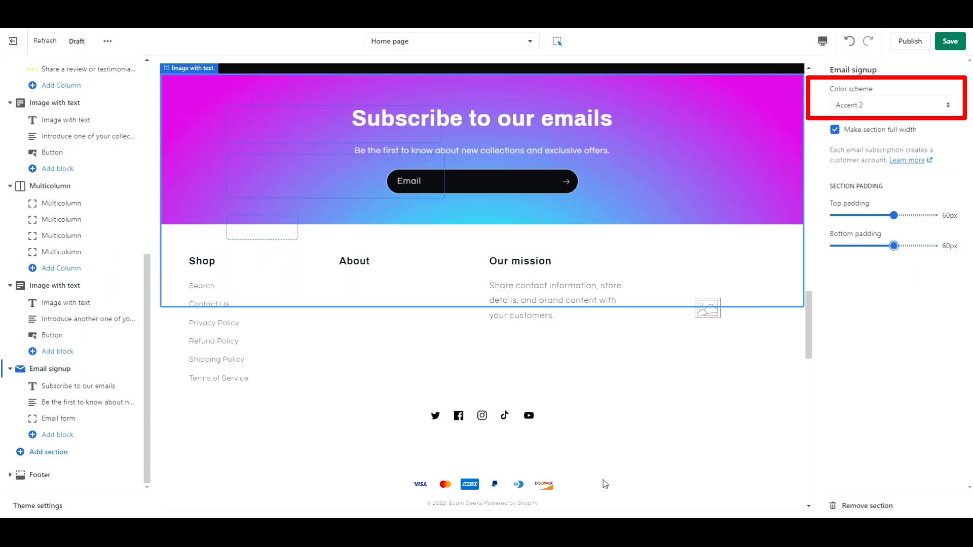
Change the Footer's color scheme to Background 2 and save the theme changes.
click(39, 474)
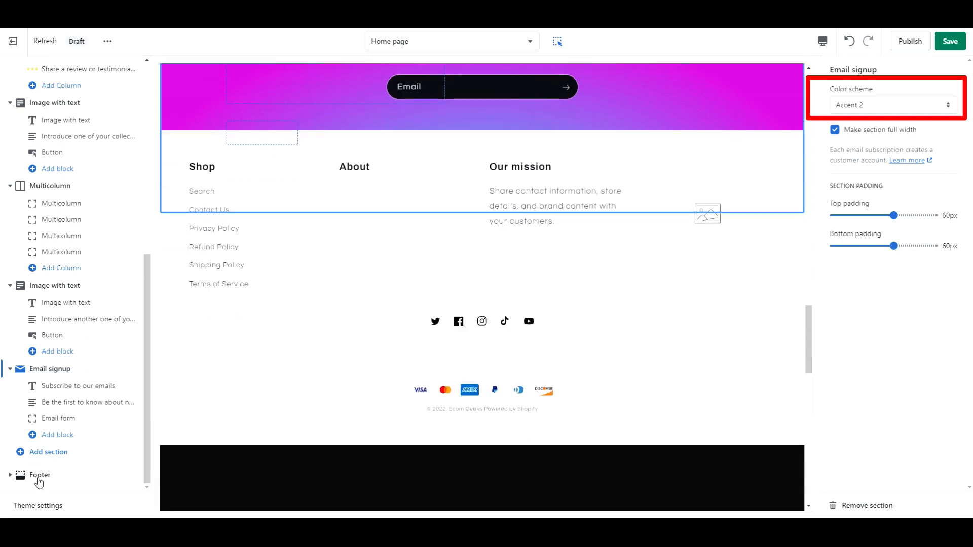
click(936, 106)
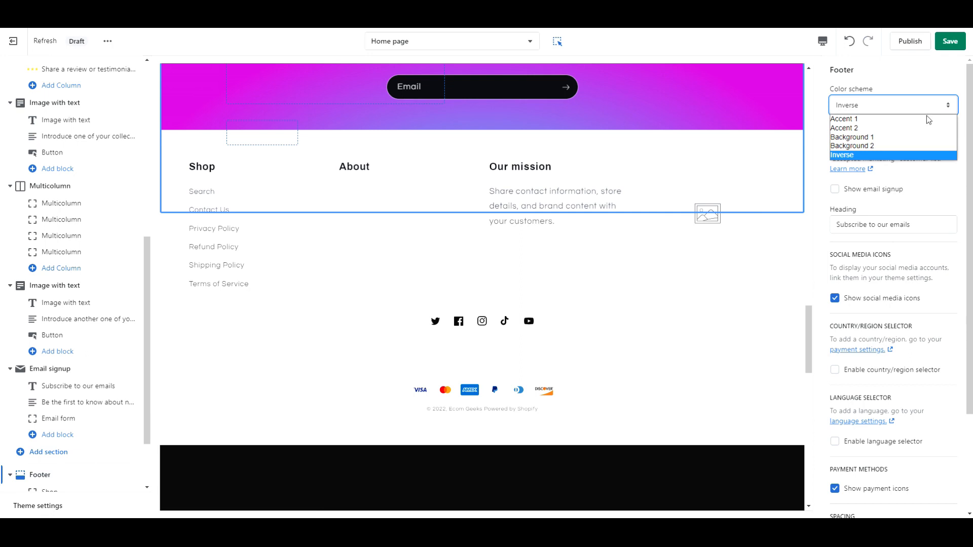
click(889, 145)
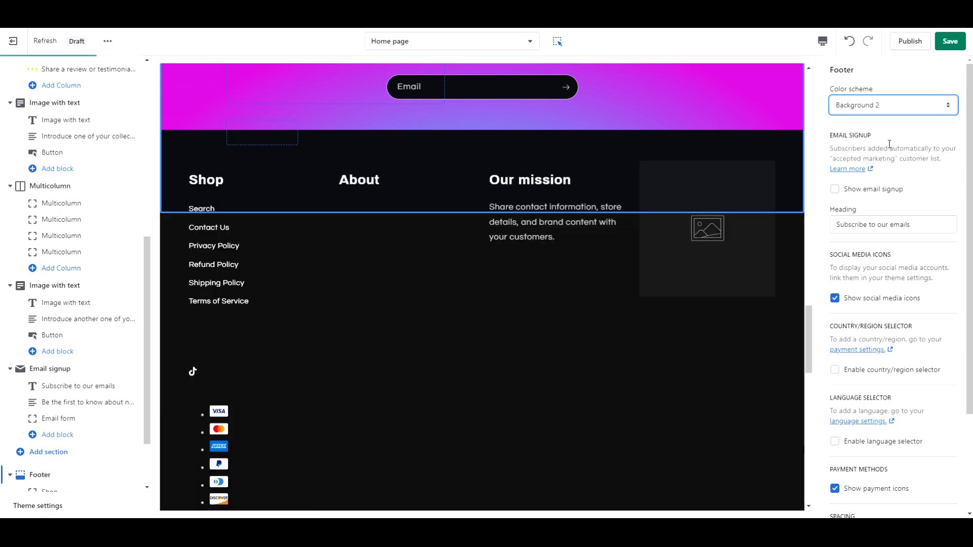
scroll(687, 339, up, 3)
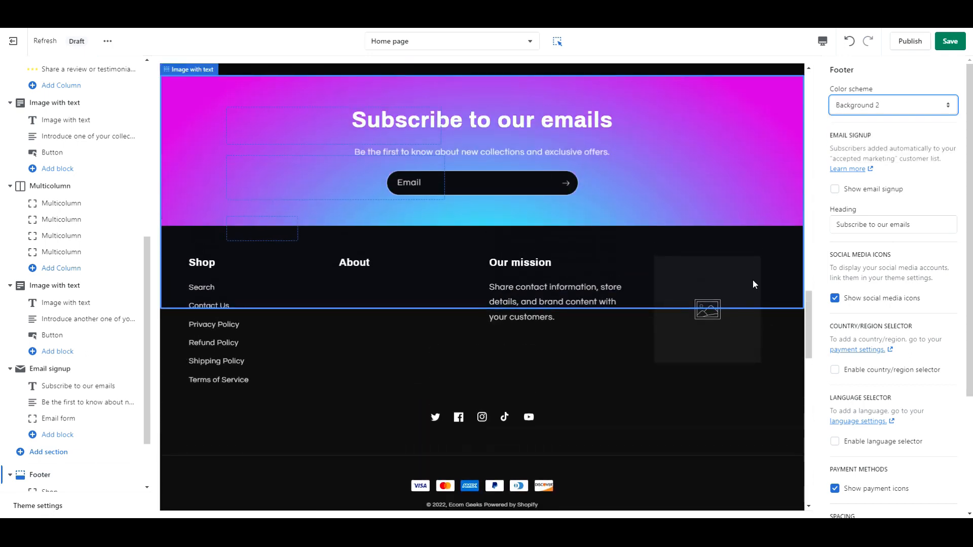
click(950, 41)
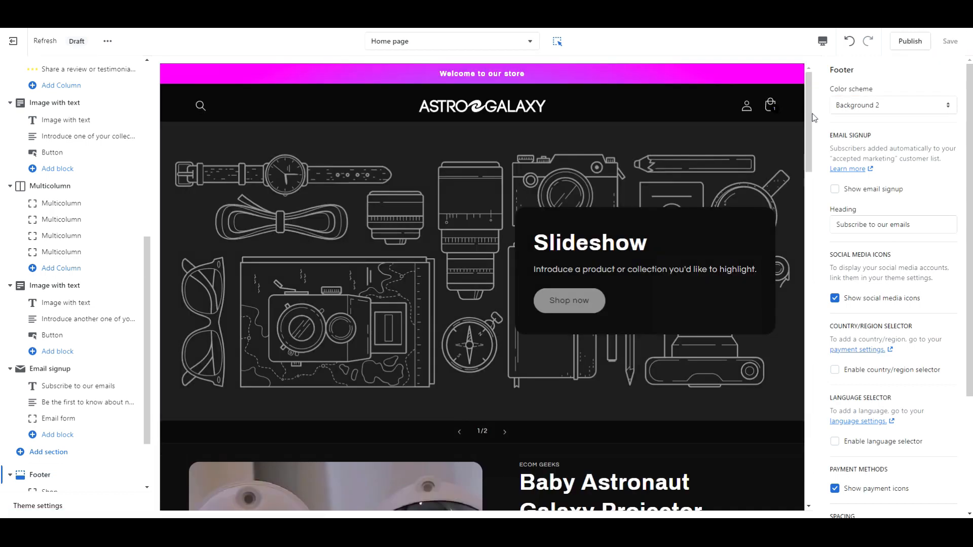
Review the home page from the second slide through the featured product, reviews and image sections to the coupon signup and footer.
drag(812, 115, 853, 85)
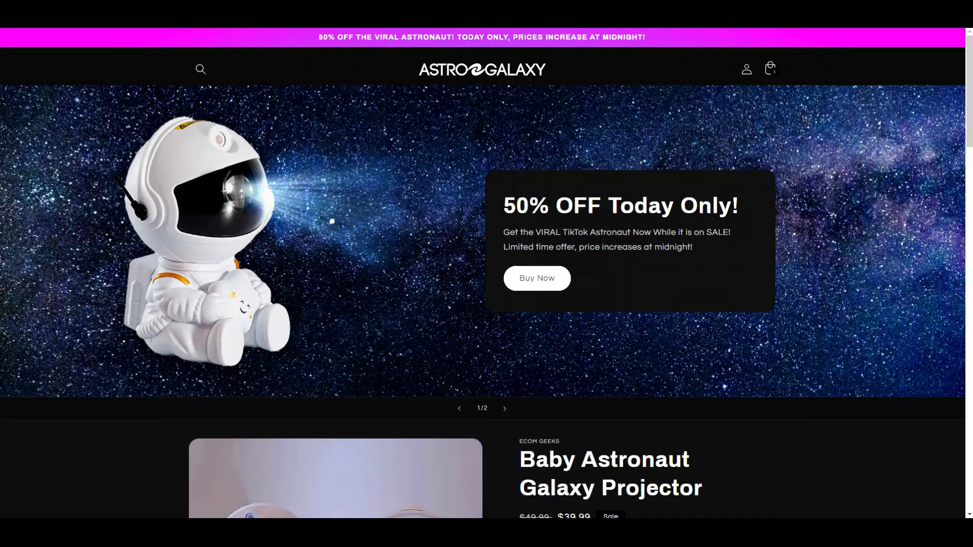
click(508, 412)
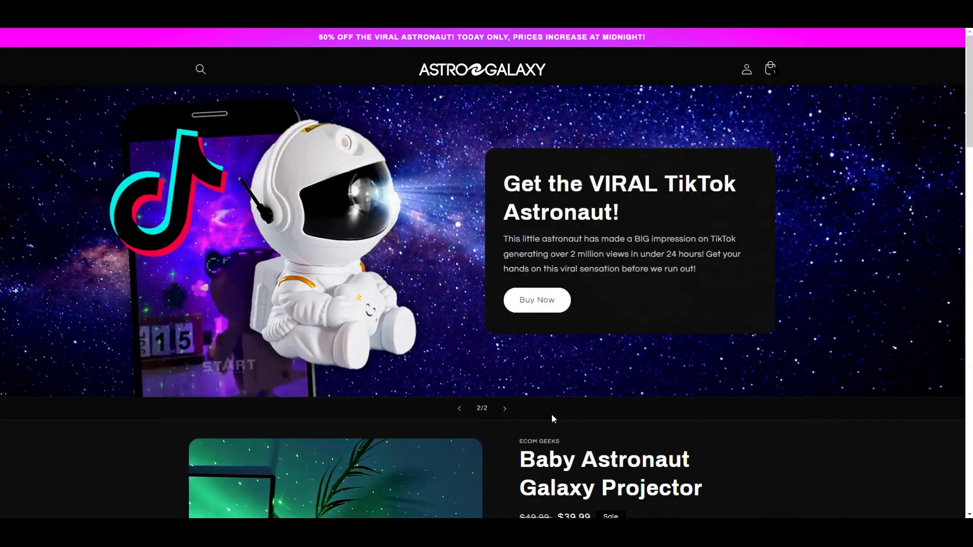
scroll(835, 441, down, 3)
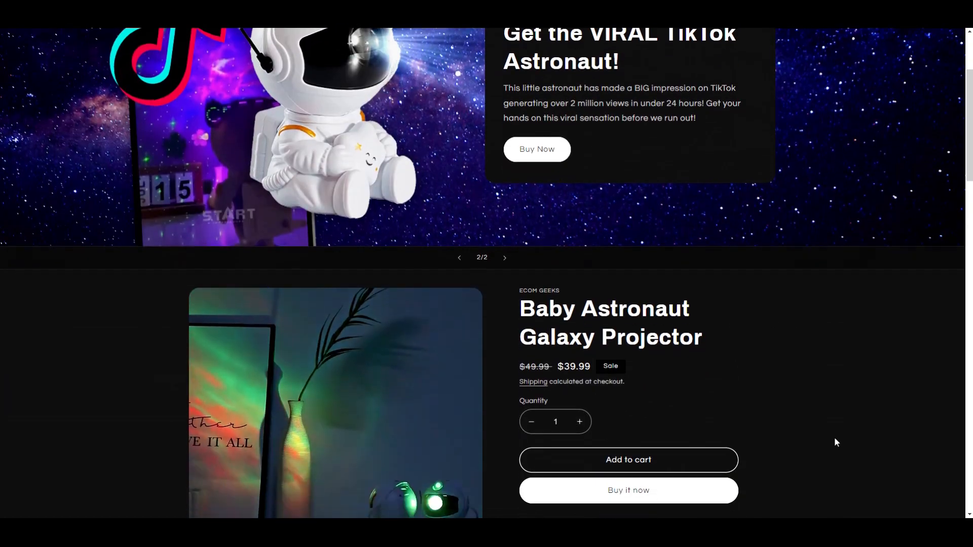
scroll(835, 439, down, 3)
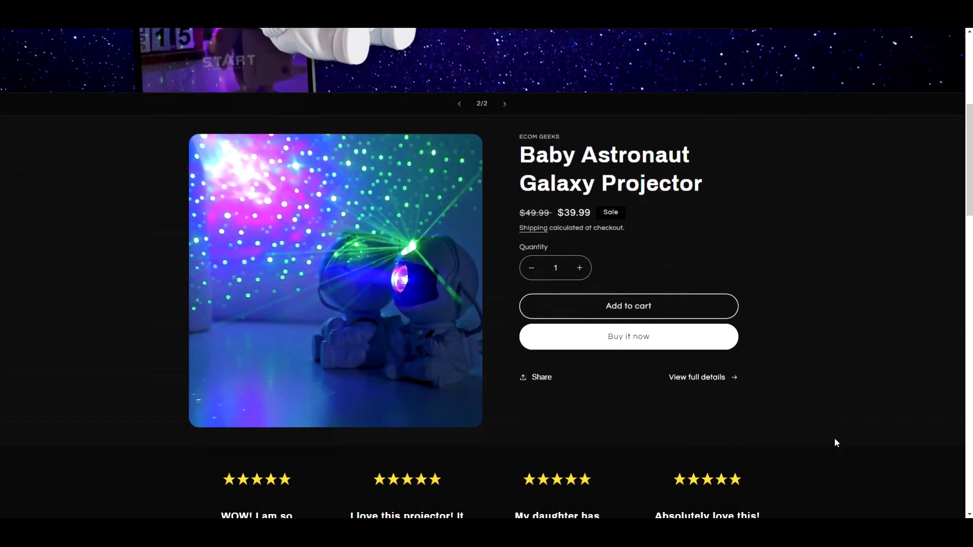
scroll(834, 438, down, 1)
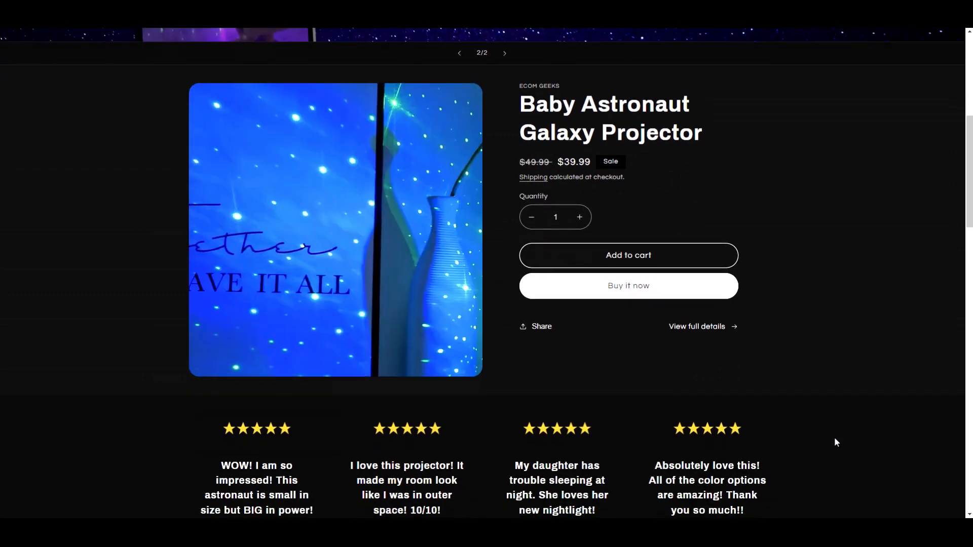
scroll(836, 443, down, 5)
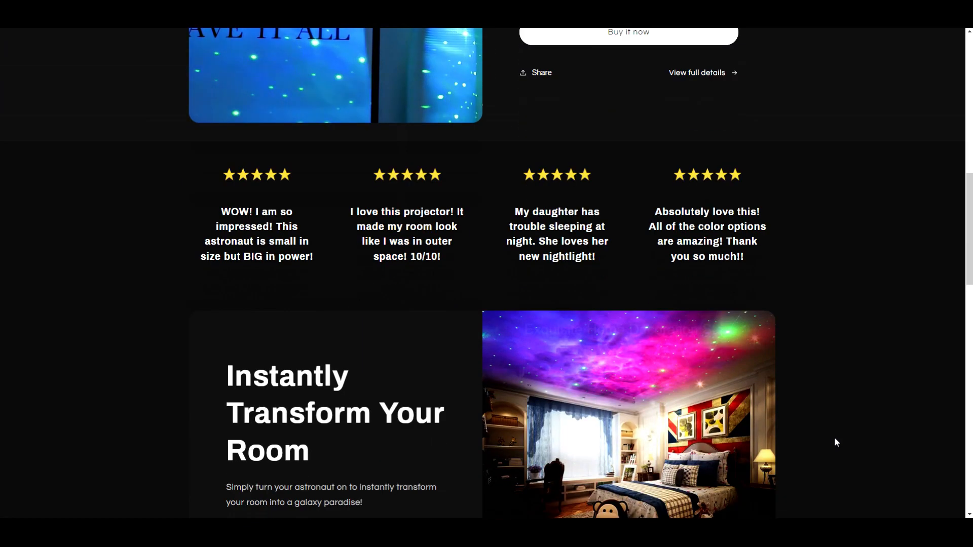
scroll(836, 442, down, 3)
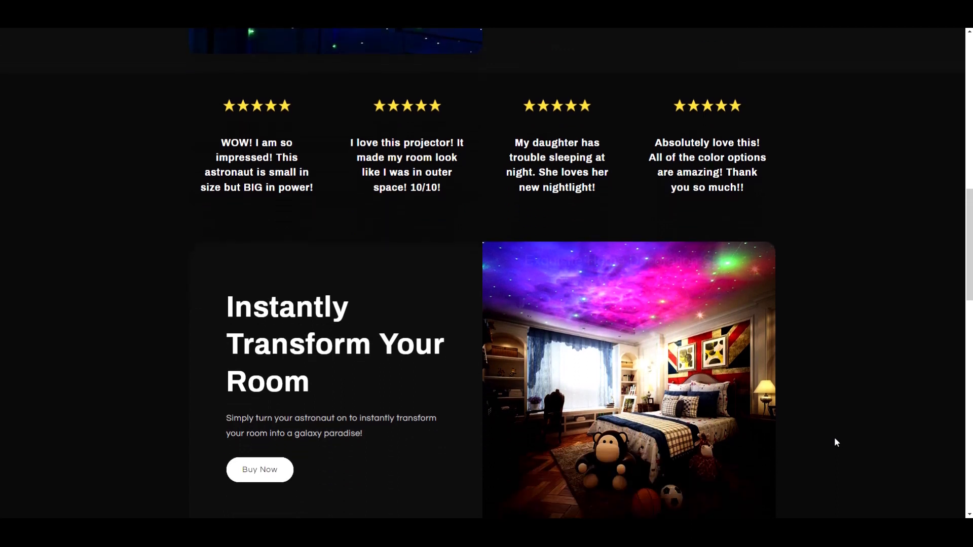
scroll(836, 442, down, 3)
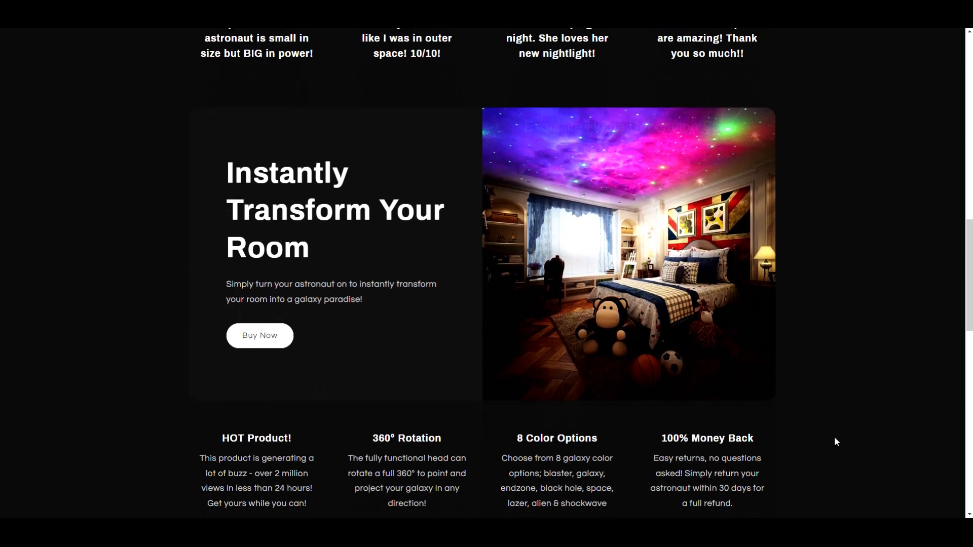
scroll(835, 438, down, 4)
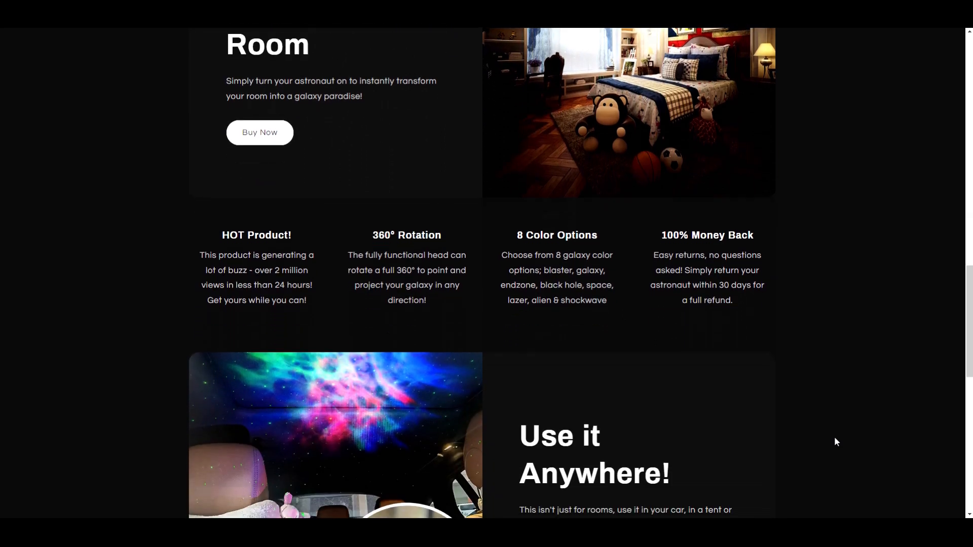
scroll(836, 443, down, 4)
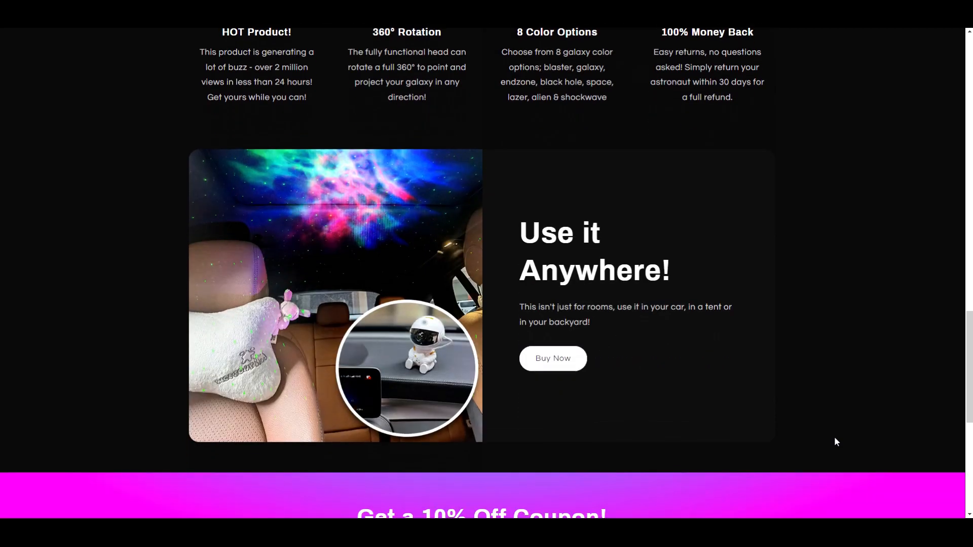
scroll(835, 439, down, 5)
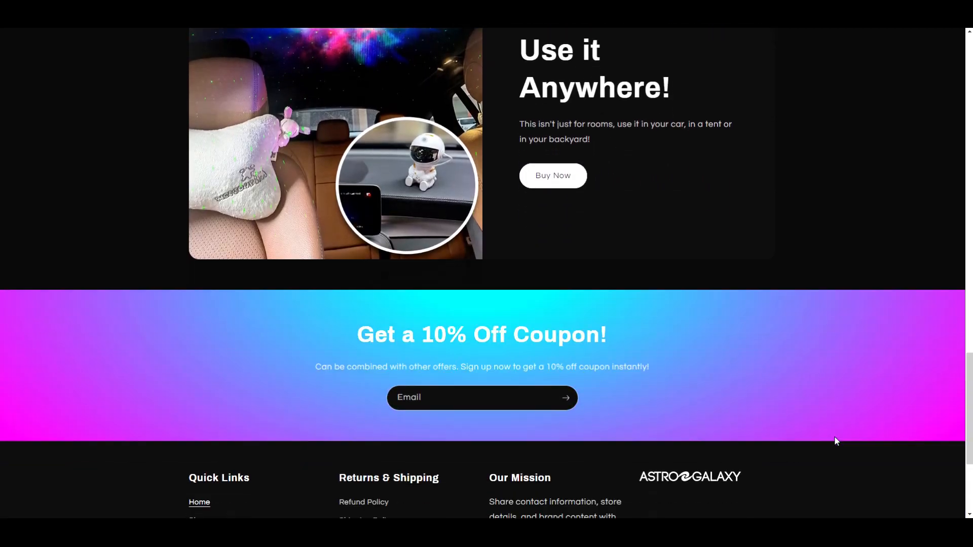
scroll(836, 442, down, 2)
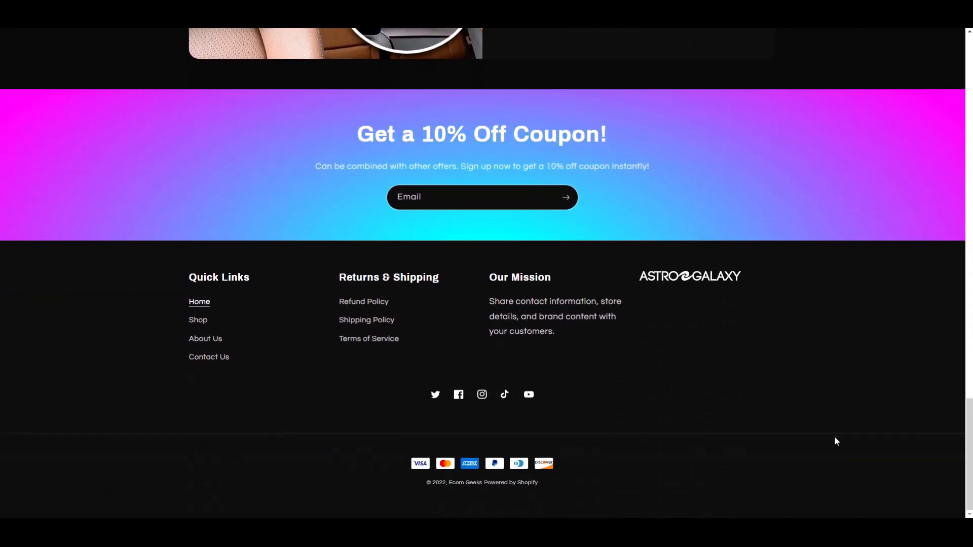